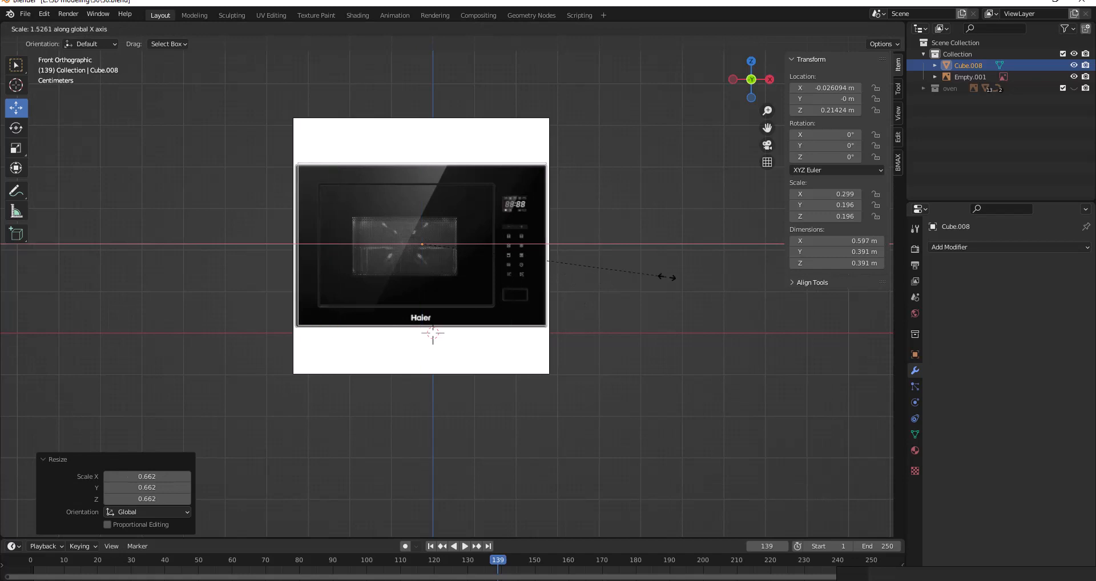
Widen the cube along X to match the microwave front and move the reference image vertically into line with it
left_click(666, 277)
scroll(423, 222, "up", 2)
left_click(417, 224)
left_click(417, 207)
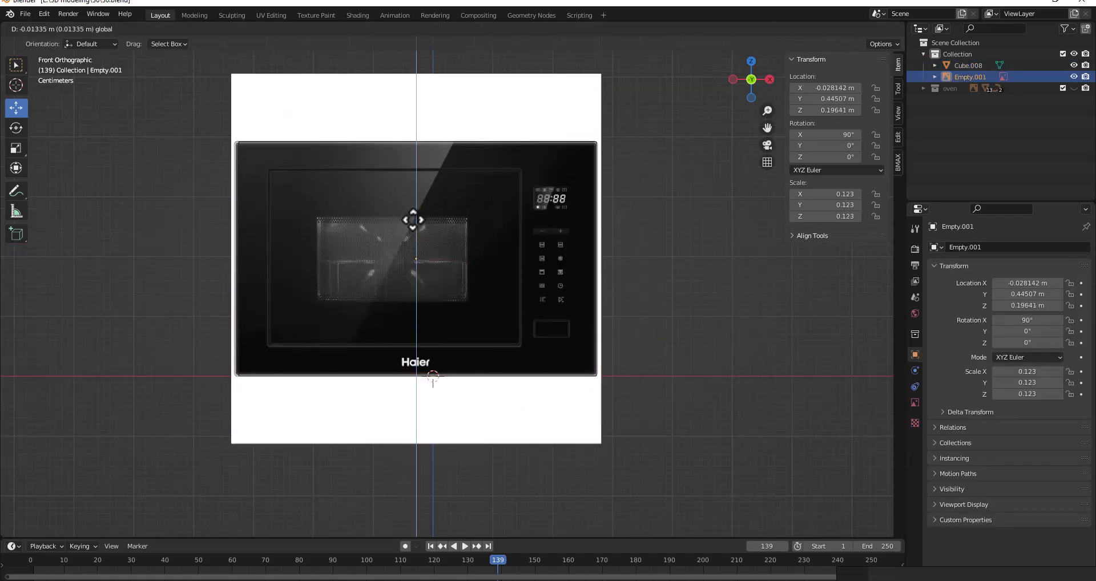
left_click_drag(413, 219, 413, 222)
middle_click_drag(377, 246, 447, 262)
Try to add a vertical loop cut around the cube close to its front face
left_click(507, 278)
key("KP_1")
key("Tab")
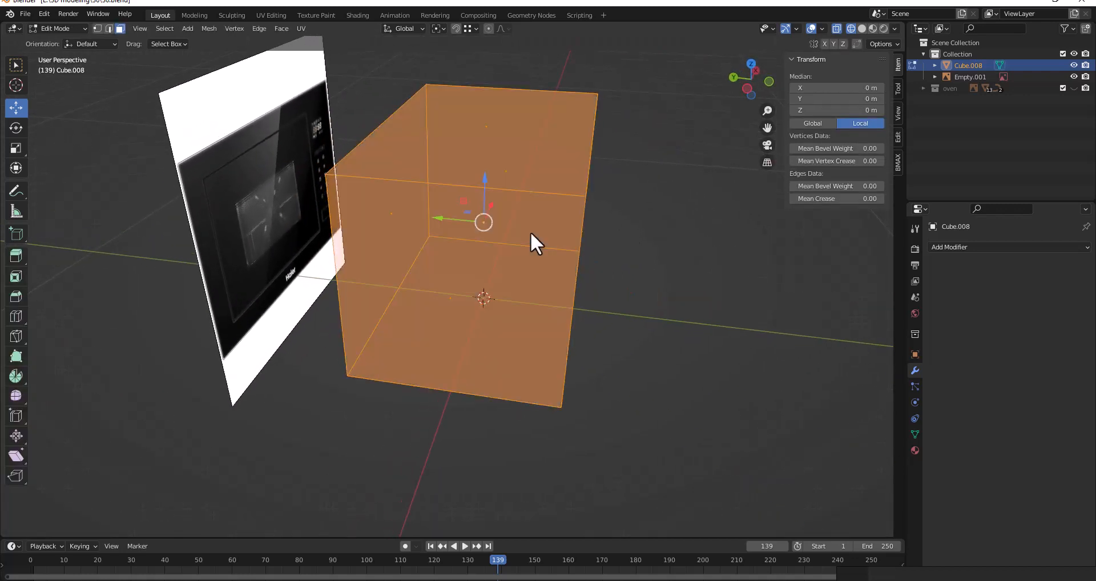
key("ctrl+r")
left_click(541, 234)
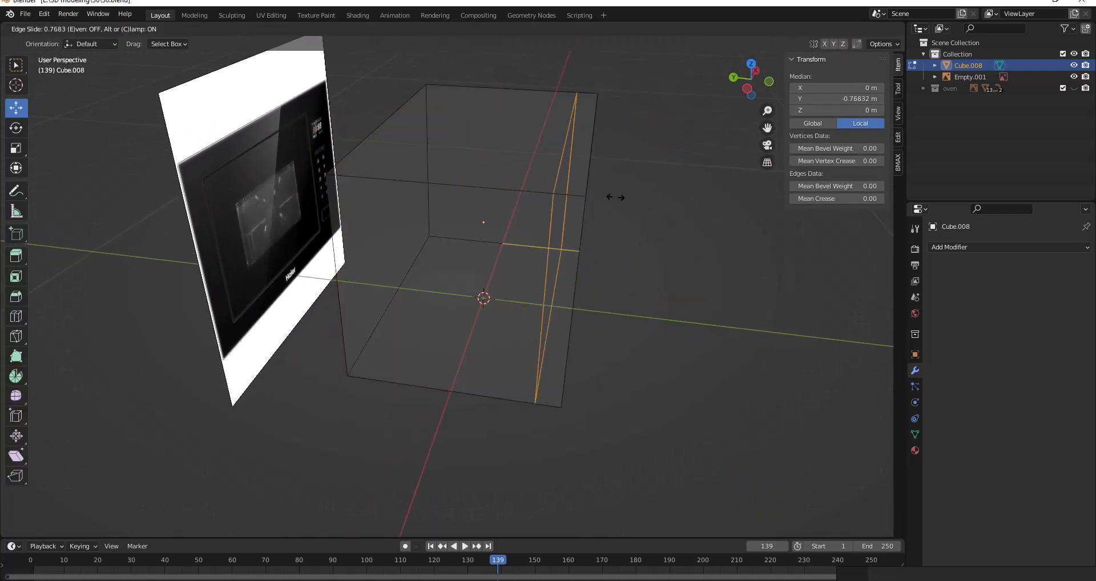
left_click(621, 197)
middle_click_drag(622, 197, 553, 265)
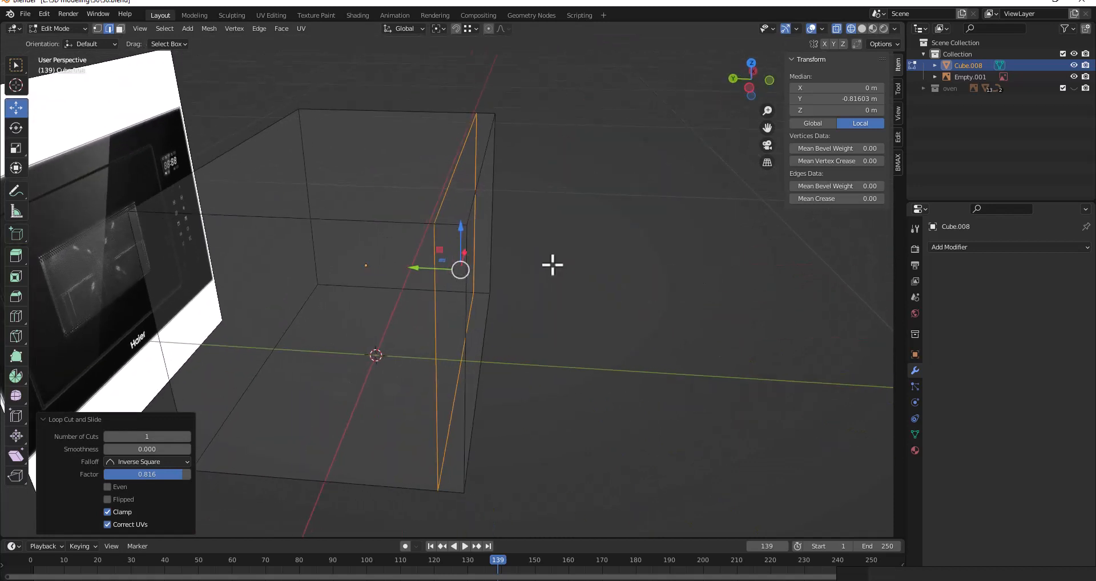
key("ctrl+z")
Separate a copy of the cube's front face, offset forward, into its own object
left_click(484, 280)
middle_click_drag(482, 280, 467, 298)
left_click(465, 289)
key("p")
left_click(467, 298)
Set the origin of the separated front panel to its geometry
key("Tab")
left_click(512, 357)
middle_click_drag(512, 355, 449, 289)
right_click(517, 362)
mouse_move(518, 385)
left_click(588, 397)
Add a Solidify modifier to the front panel with a thickness of 0.079 m
left_click(952, 247)
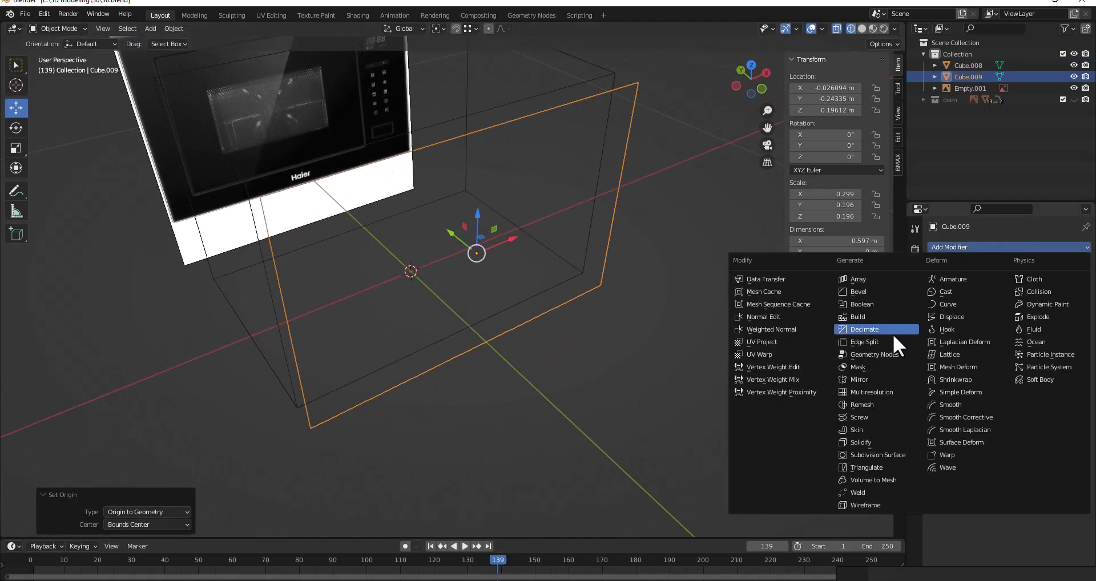
left_click(861, 443)
scroll(468, 245, "up", 3)
middle_click_drag(405, 248, 468, 456)
key("KP_3")
scroll(488, 217, "up", 6)
left_click_drag(1036, 298, 1055, 298)
scroll(485, 286, "down", 6)
middle_click_drag(486, 286, 465, 254)
middle_click_drag(465, 254, 411, 206, "shift")
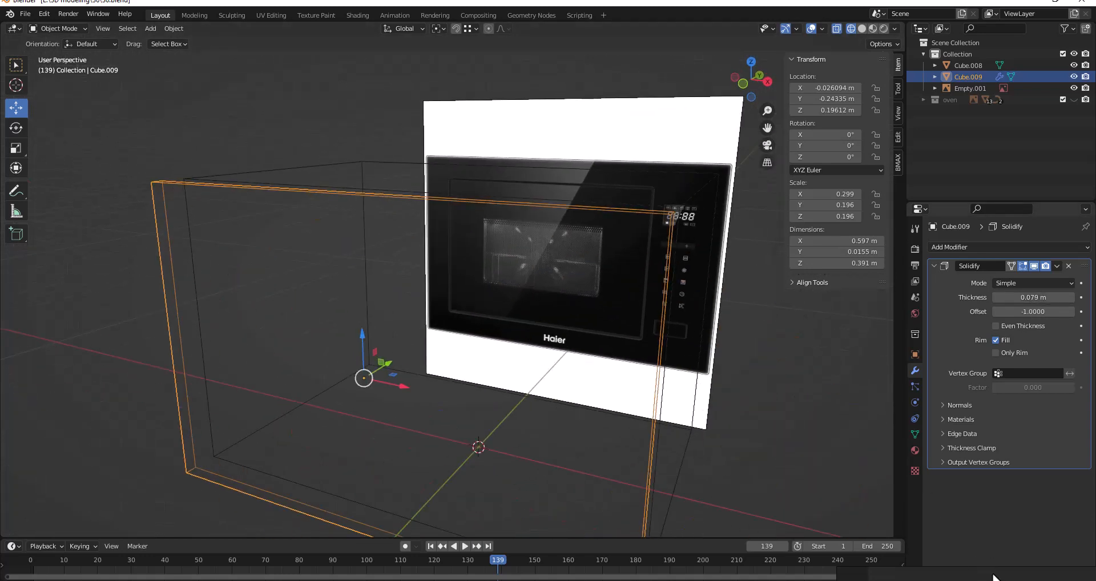
Examine the reference photos for the thickness and edges of the microwave's front frame
left_click(993, 578)
double_click(885, 505)
right_click_drag(868, 412, 928, 440)
scroll(934, 508, "down", 4)
scroll(939, 526, "up", 7)
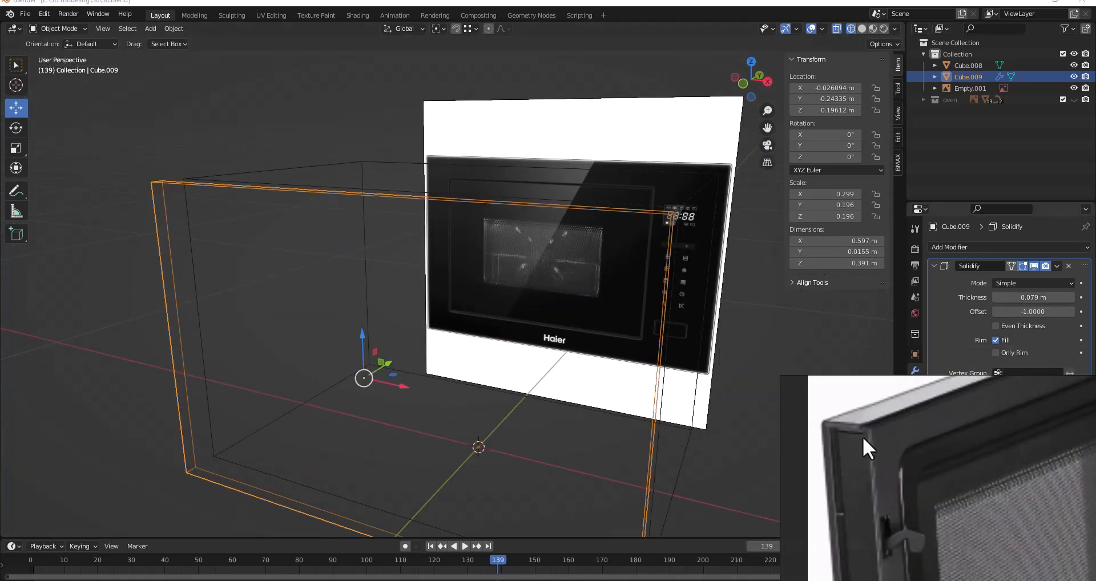
scroll(868, 448, "down", 3)
scroll(936, 476, "down", 5)
scroll(1063, 445, "up", 5)
scroll(1016, 425, "up", 3)
middle_click_drag(321, 291, 243, 281)
right_click_drag(853, 426, 879, 523)
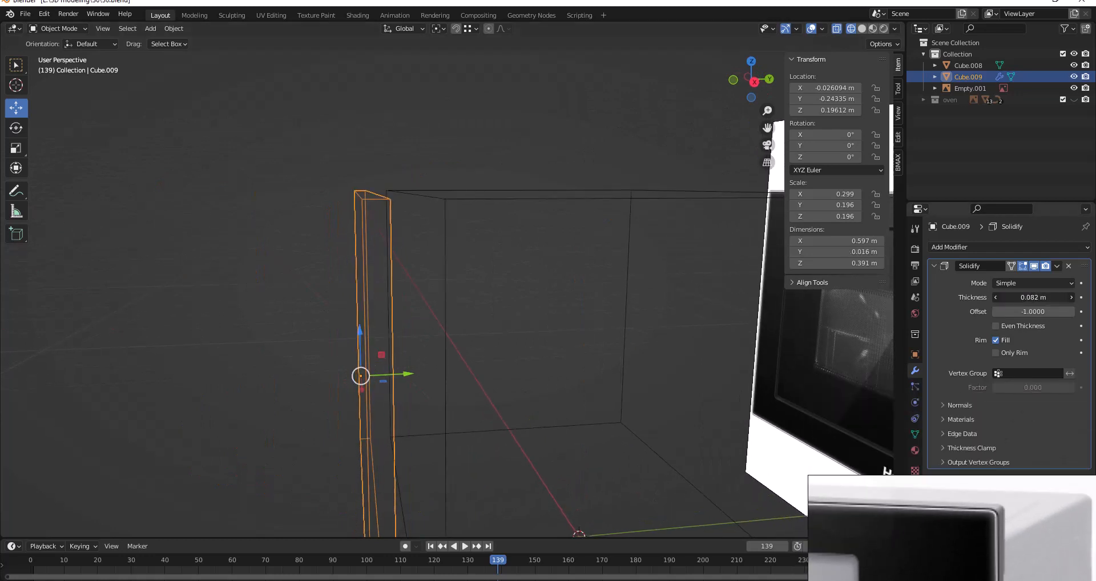
Adjust the front panel's Solidify thickness to about 0.08 m and move the panel along Y closer to the cube
left_click_drag(1032, 298, 1034, 297)
scroll(319, 314, "down", 4)
mouse_move(313, 313)
middle_mouse_down()
mouse_move(343, 322)
mouse_move(315, 305)
middle_mouse_up()
scroll(347, 321, "up", 4)
left_click_drag(367, 354, 383, 352)
middle_click_drag(383, 352, 433, 338)
Apply the Solidify modifier to the front panel and open its mesh for editing
left_click(1057, 266)
left_click(1045, 280)
key("Tab")
left_click(314, 361)
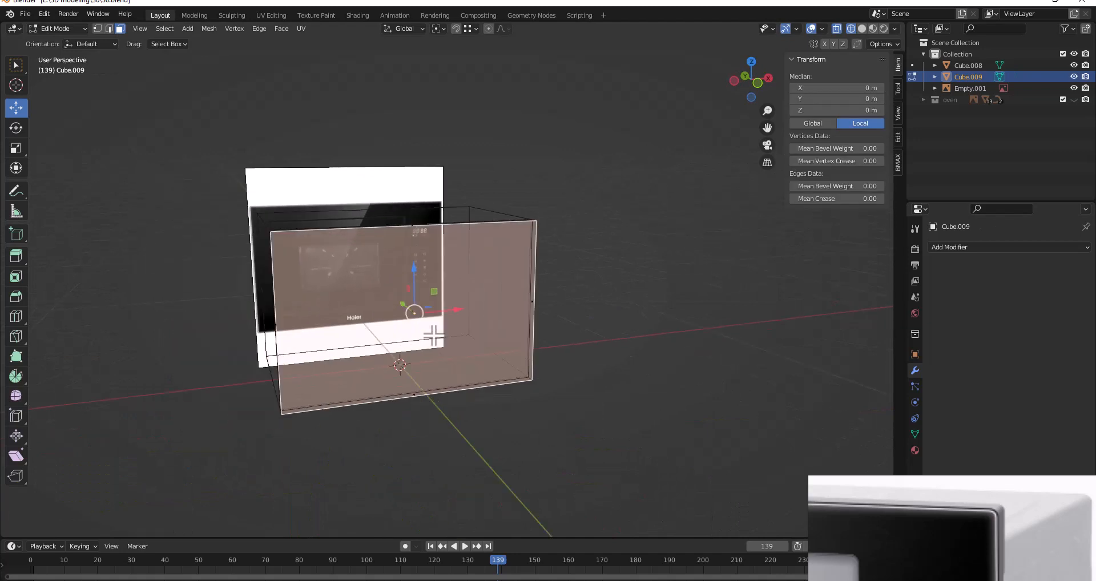
right_click_drag(893, 571, 967, 475)
scroll(965, 451, "down", 5)
double_click(1006, 414)
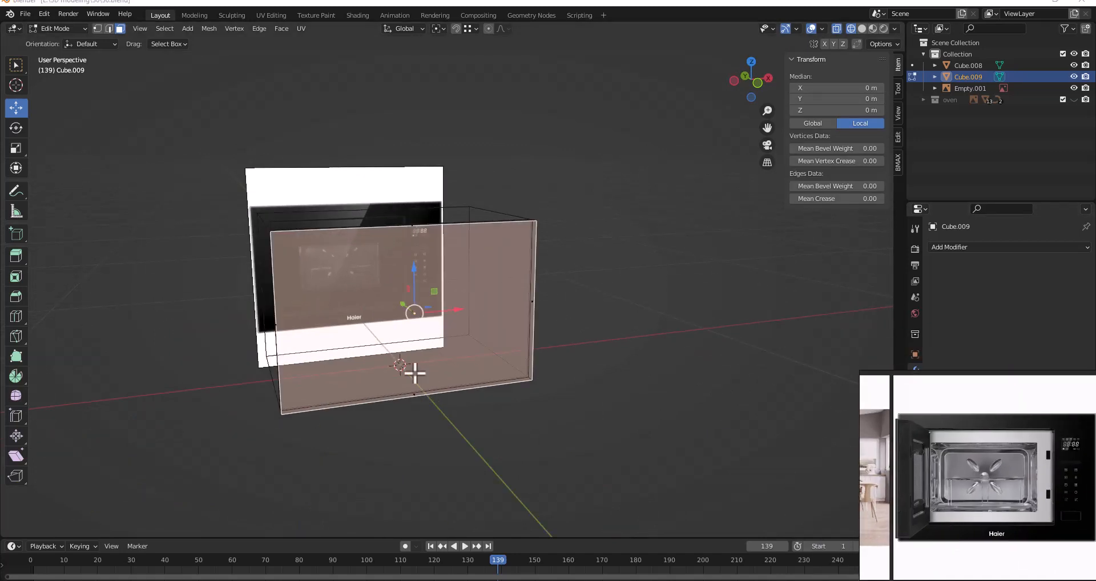
Scale the panel's mesh to 0.78 and shift it along X to match the door inset's outer edge in the reference
key("KP_3")
key("KP_1")
middle_click_drag(383, 316, 485, 335)
scroll(369, 318, "up", 2)
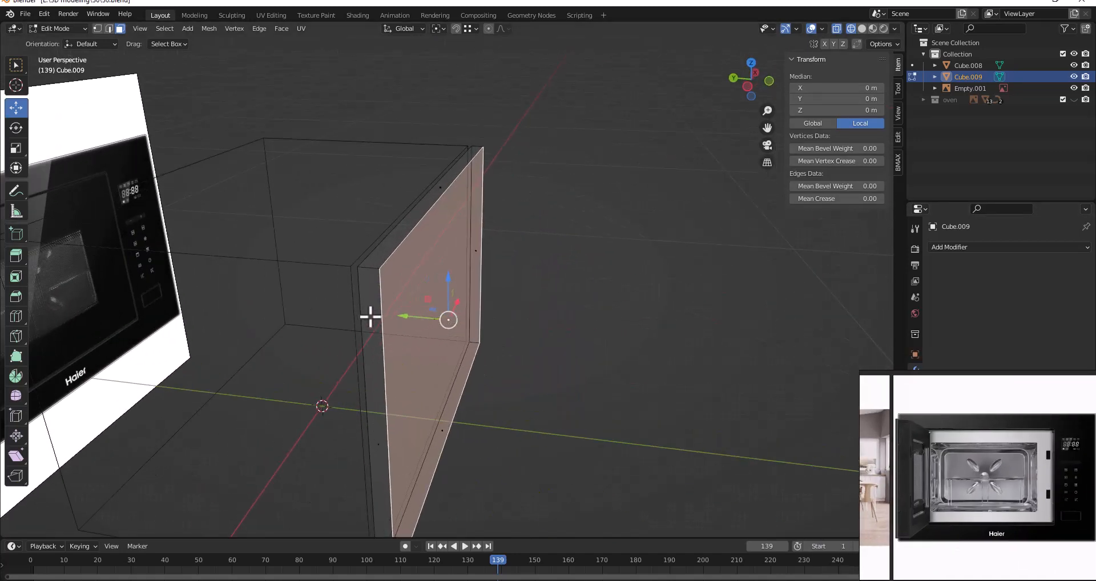
key("KP_Divide")
middle_click_drag(337, 295, 238, 299)
key("a")
key("KP_Divide")
key("KP_1")
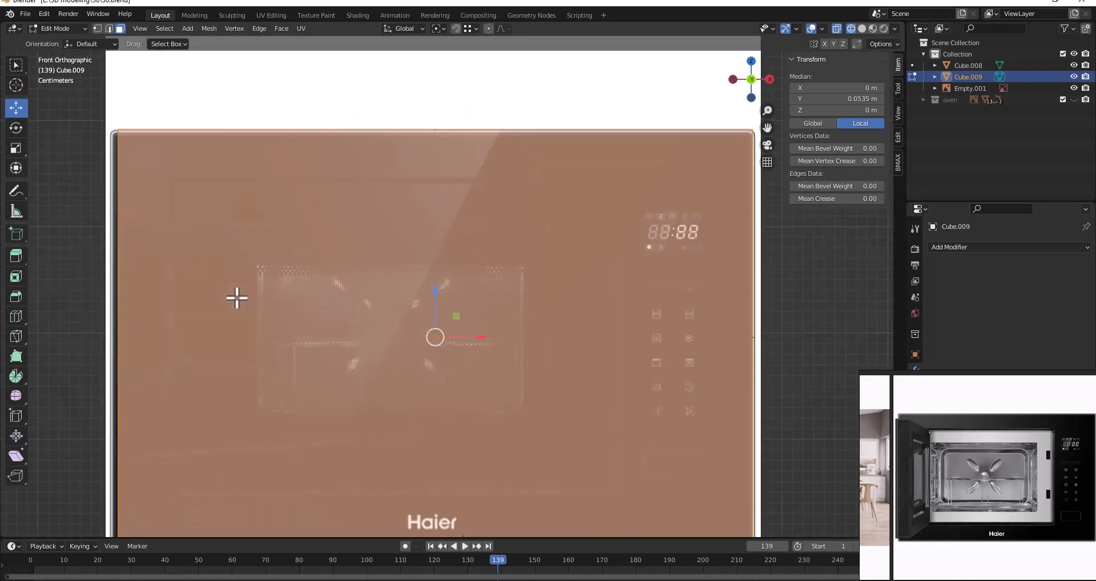
middle_click_drag(554, 239, 481, 179, "shift")
middle_click_drag(481, 179, 476, 175)
key("KP_1")
key("s")
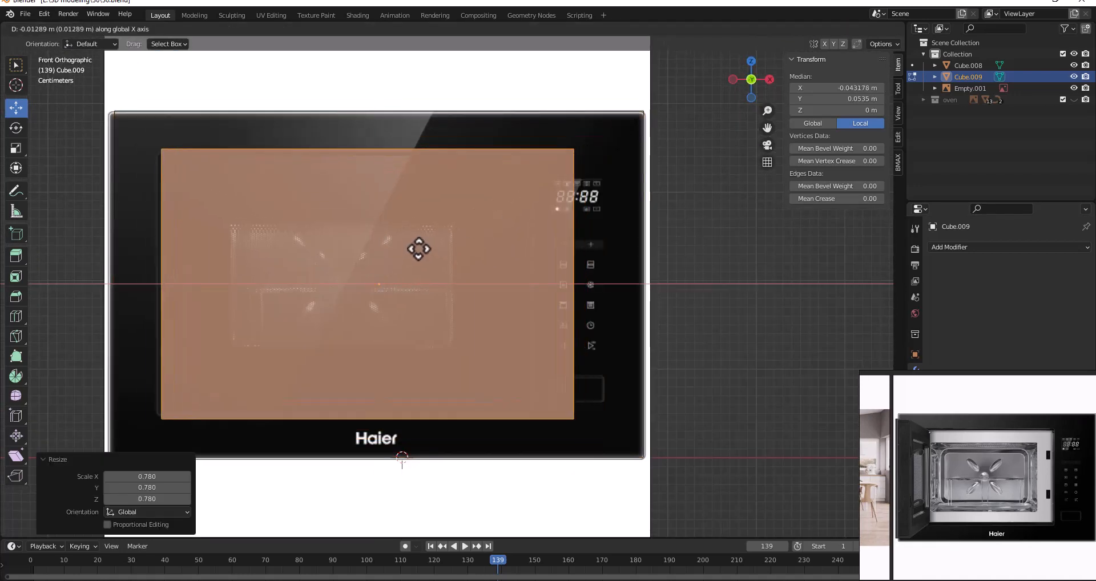
Move the panel's control-side vertices inward along X to match the door outline in the reference
key("1")
left_click_drag(547, 150, 598, 437)
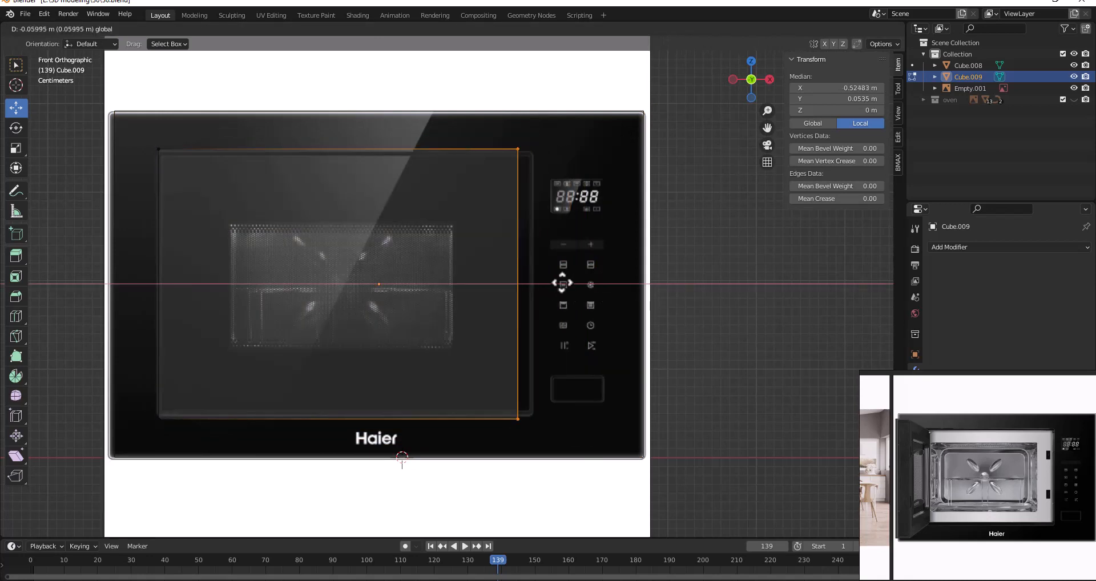
middle_click_drag(293, 230, 386, 276)
key("Tab")
left_click(404, 368)
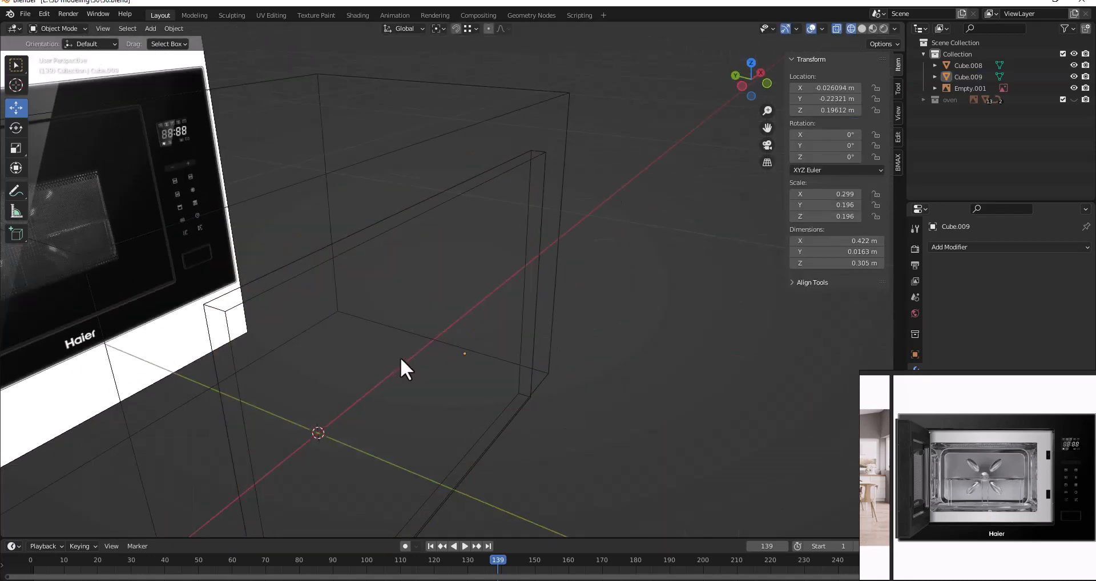
key("Tab")
key("3")
left_click(429, 363)
mouse_move(342, 374)
middle_mouse_down()
mouse_move(394, 386)
mouse_move(364, 374)
mouse_move(316, 391)
mouse_move(386, 359)
mouse_move(345, 349)
mouse_move(386, 359)
mouse_move(367, 362)
mouse_move(301, 315)
mouse_move(394, 349)
mouse_move(365, 346)
mouse_move(403, 369)
mouse_move(336, 372)
mouse_move(379, 385)
middle_mouse_up()
left_click(394, 387, "shift")
scroll(316, 383, "down", 3)
key("Tab")
key("Tab")
Switch the viewport to solid shading and delete the resized front panel object
key("shift+z")
key("Tab")
key("Tab")
key("Tab")
key("Tab")
key("Tab")
key("Tab")
scroll(337, 372, "down", 3)
key("Tab")
key("Delete")
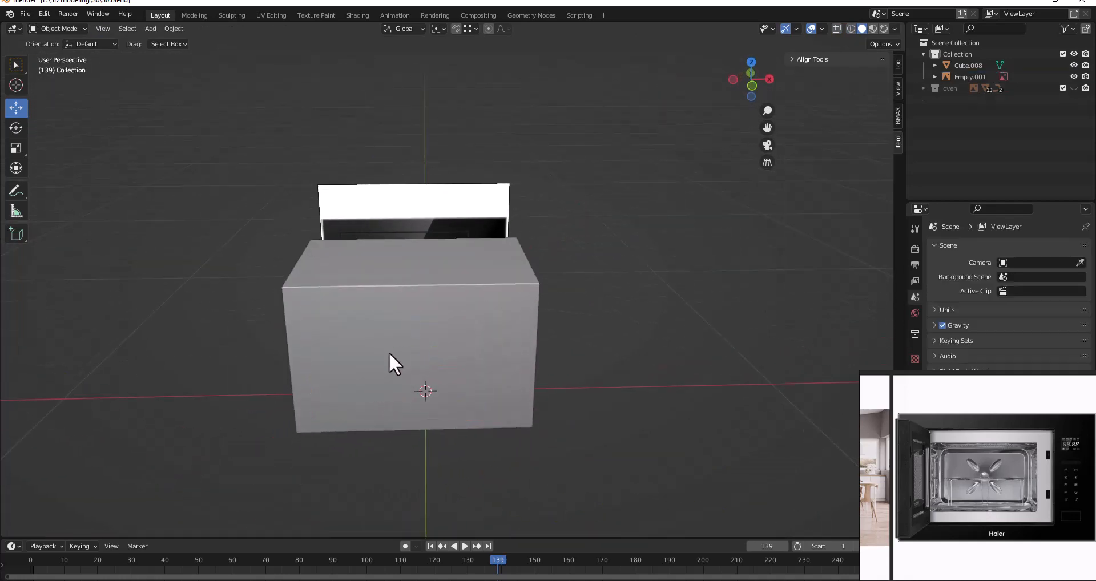
Duplicate the cube's front face and place the copy in front of the cube along Y, at about -0.258 m
left_click(396, 345)
key("Tab")
middle_click_drag(393, 344, 480, 345)
key("3")
left_click(480, 345)
key("shift+d")
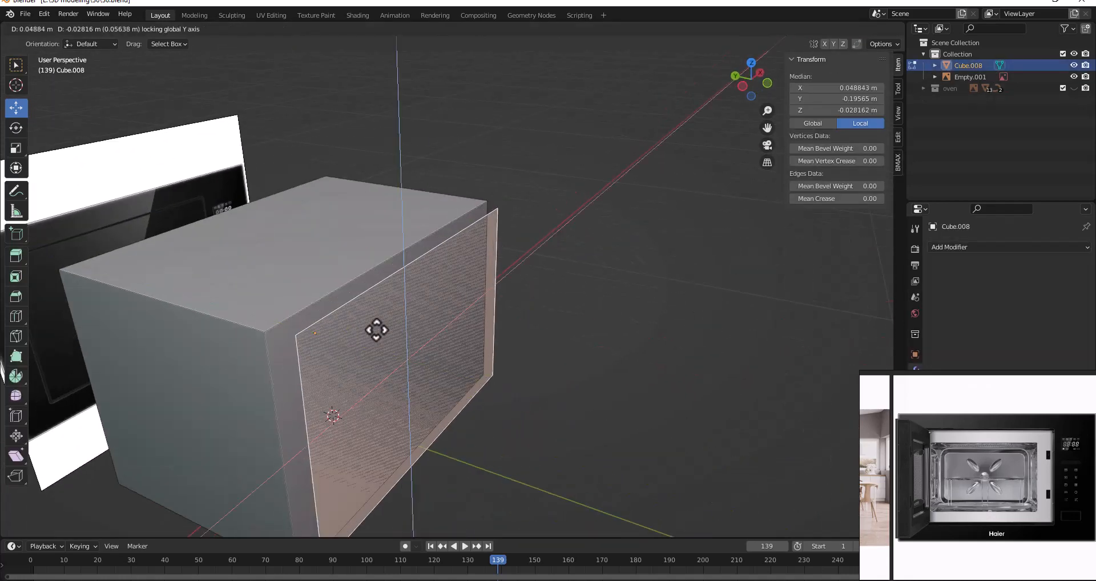
right_click(365, 331)
middle_click_drag(348, 332, 397, 349)
key("shift+d")
key("y")
left_click(399, 338)
Separate the duplicated face into its own object and set its origin to its geometry
key("p")
left_click(398, 338)
key("Tab")
left_click(457, 329)
right_click(459, 326)
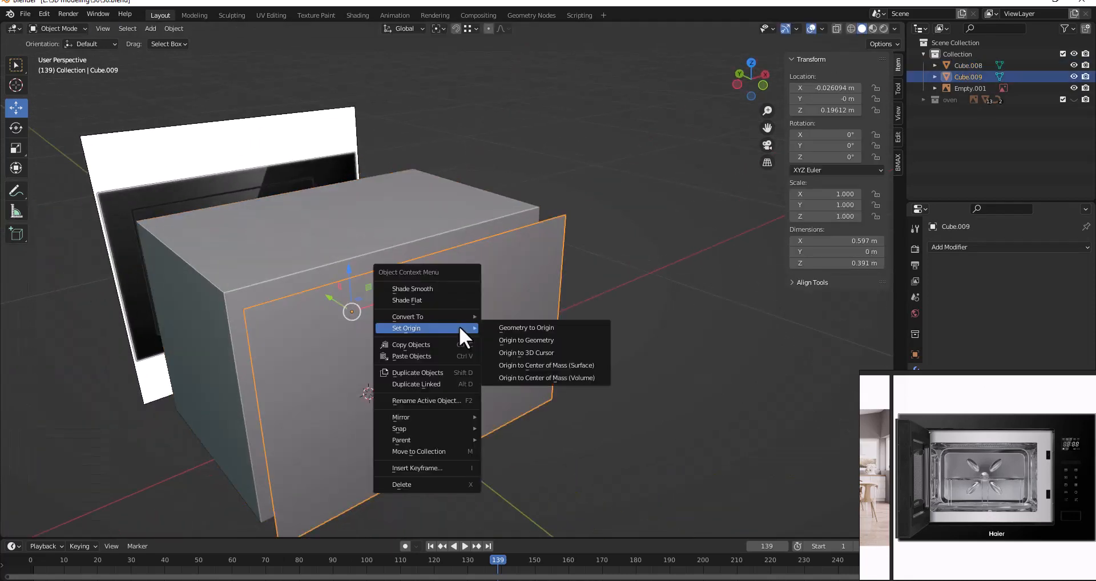
left_click(518, 338)
Add a Solidify modifier to the new front panel with a thickness of 0.02 m
left_click(949, 248)
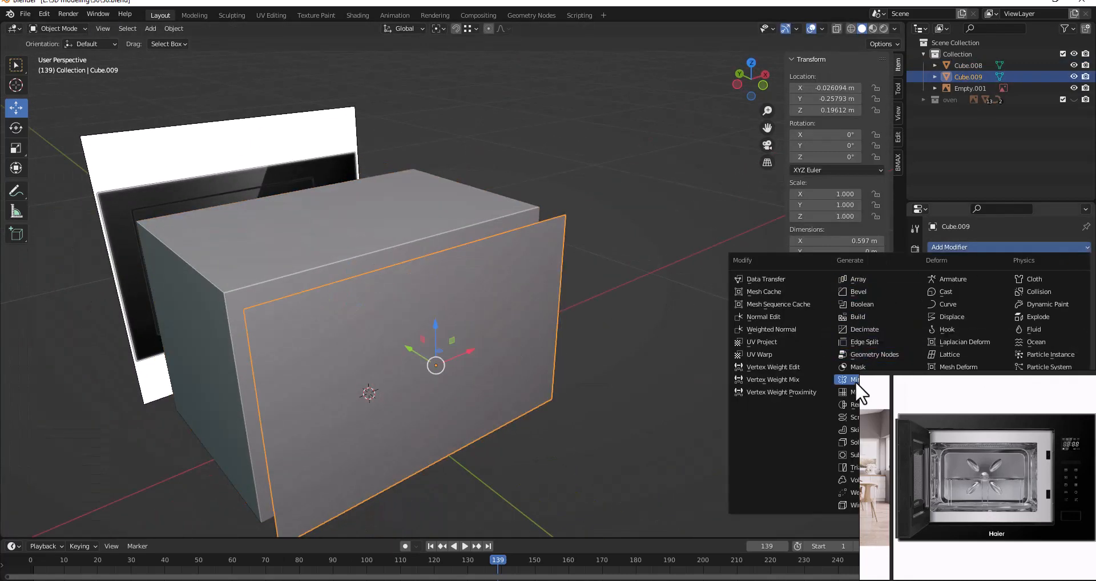
left_click(854, 443)
middle_click_drag(413, 332, 480, 326)
scroll(480, 327, "up", 3)
left_click_drag(1022, 423, 1033, 514)
mouse_move(1033, 297)
left_mouse_down()
mouse_move(1016, 297)
mouse_move(1030, 297)
left_mouse_up()
left_click_drag(1032, 565, 962, 508)
scroll(423, 320, "down", 3)
middle_click_drag(422, 320, 287, 328)
middle_click_drag(457, 336, 498, 367)
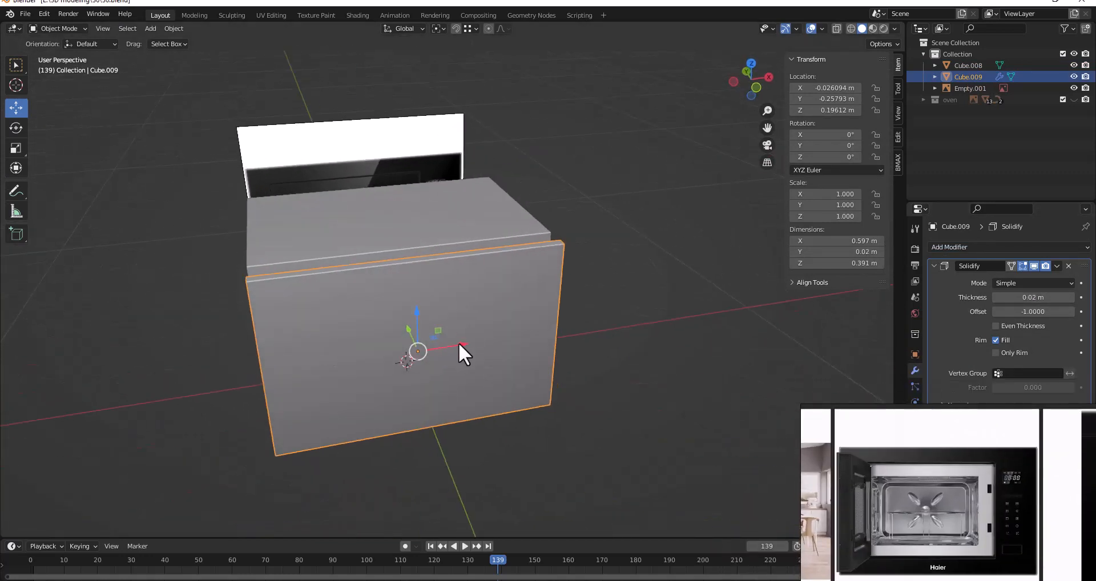
Inset the front panel's face by about 0.047 m to match the door border in the reference
key("Tab")
key("KP_1")
key("i")
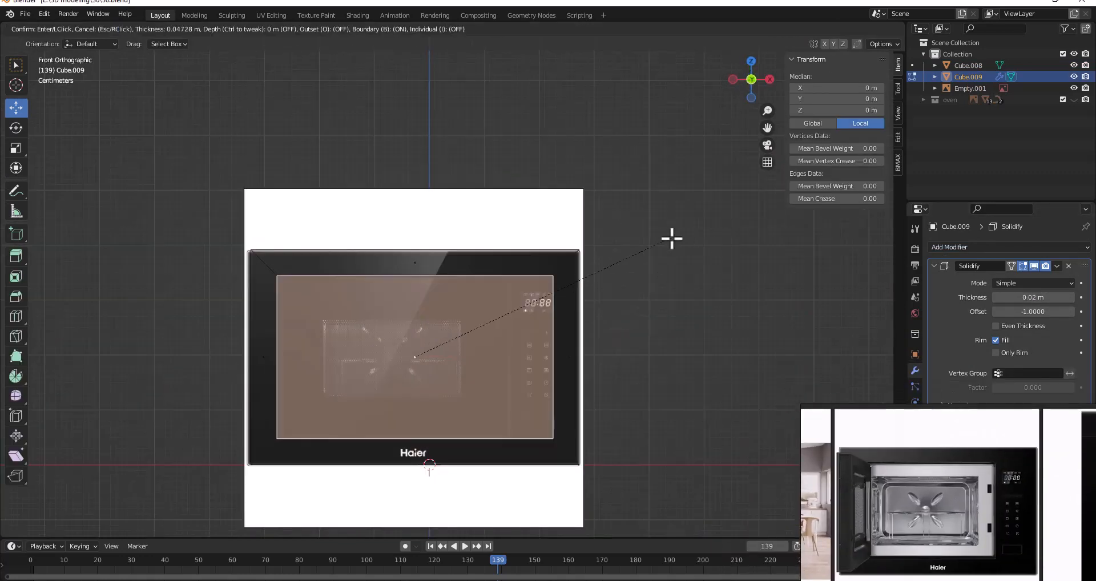
left_click(667, 228)
Move the inset's control-side edge inward along X by about 0.079 m to match the door outline
key("2")
left_click(556, 349)
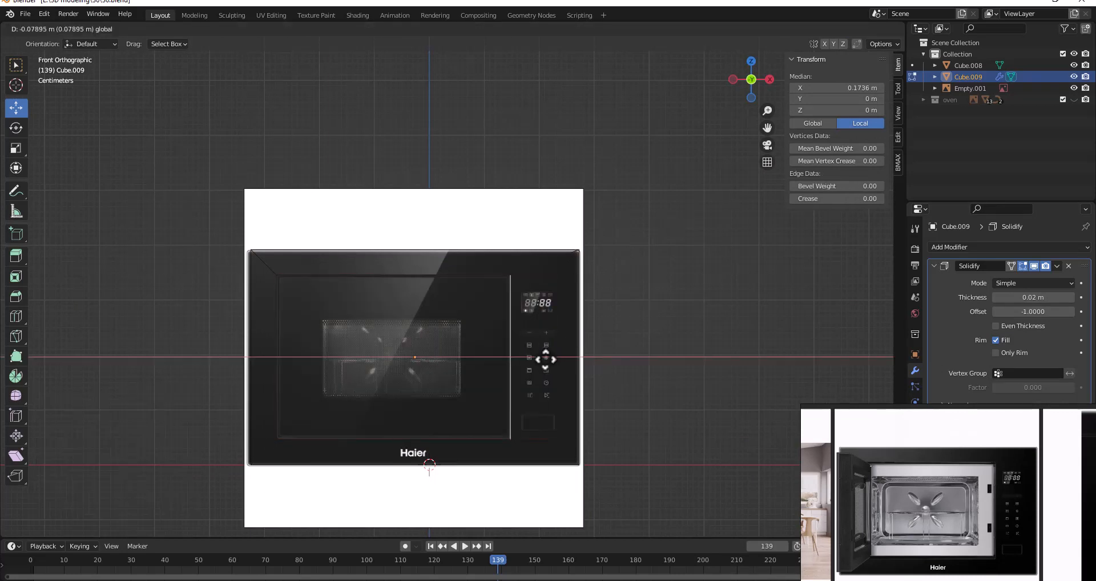
left_click(545, 359)
Set the front panel's Solidify thickness to 0.025 m
middle_click_drag(545, 359, 362, 371)
key("Tab")
left_click_drag(1033, 298, 1047, 298)
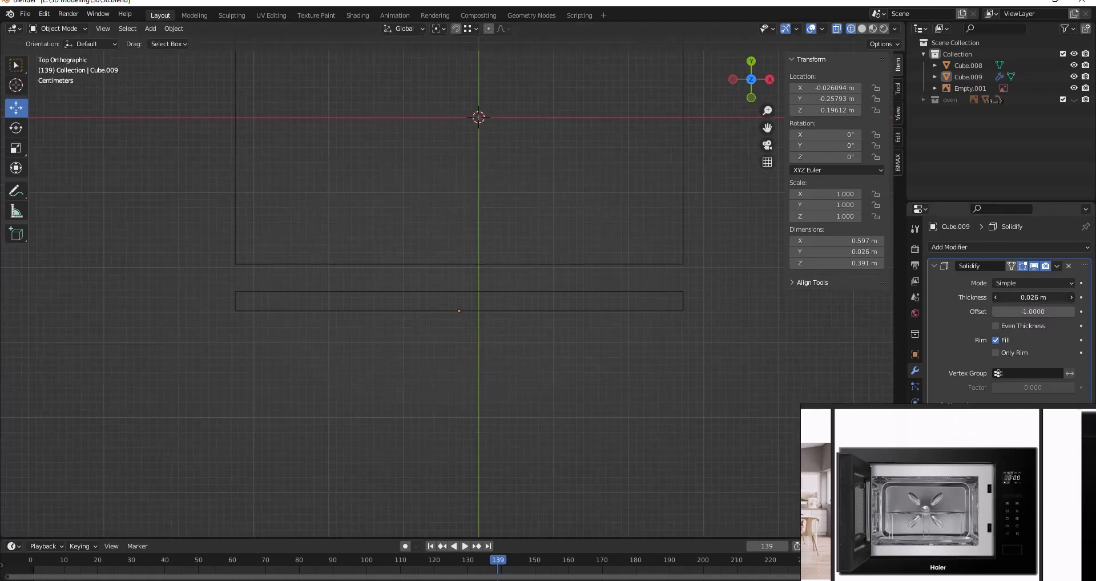
key("shift+z")
scroll(399, 415, "down", 1)
mouse_move(356, 393)
middle_mouse_down()
mouse_move(399, 414)
mouse_move(448, 306)
mouse_move(426, 310)
mouse_move(464, 322)
mouse_move(399, 343)
mouse_move(421, 357)
middle_mouse_up()
scroll(432, 309, "up", 1)
Apply the Solidify modifier to the front panel and select the panel
key("Tab")
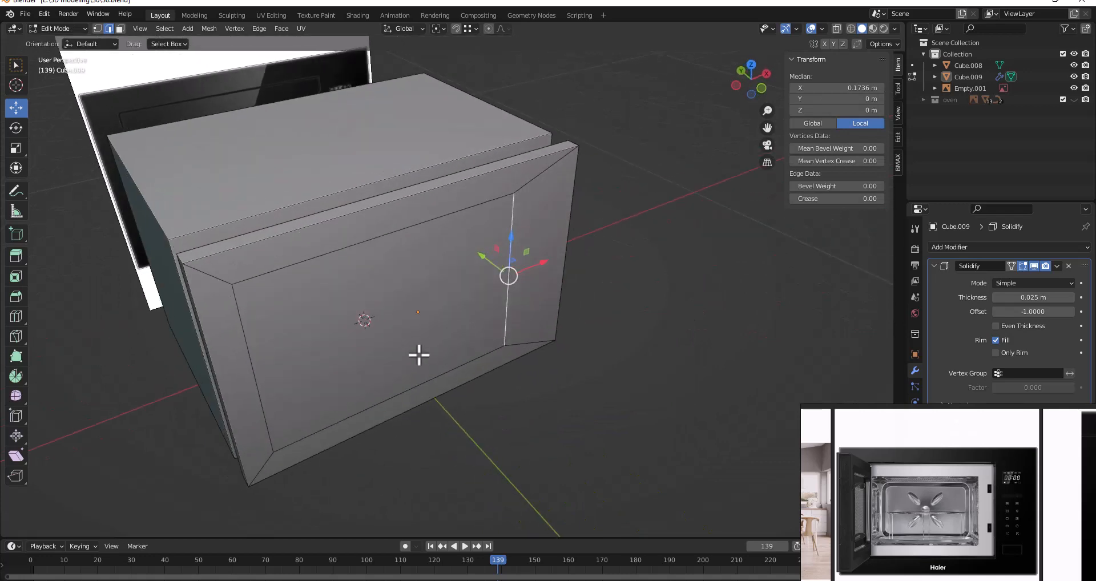
left_click(1057, 266)
left_click(1036, 280)
left_click(397, 317)
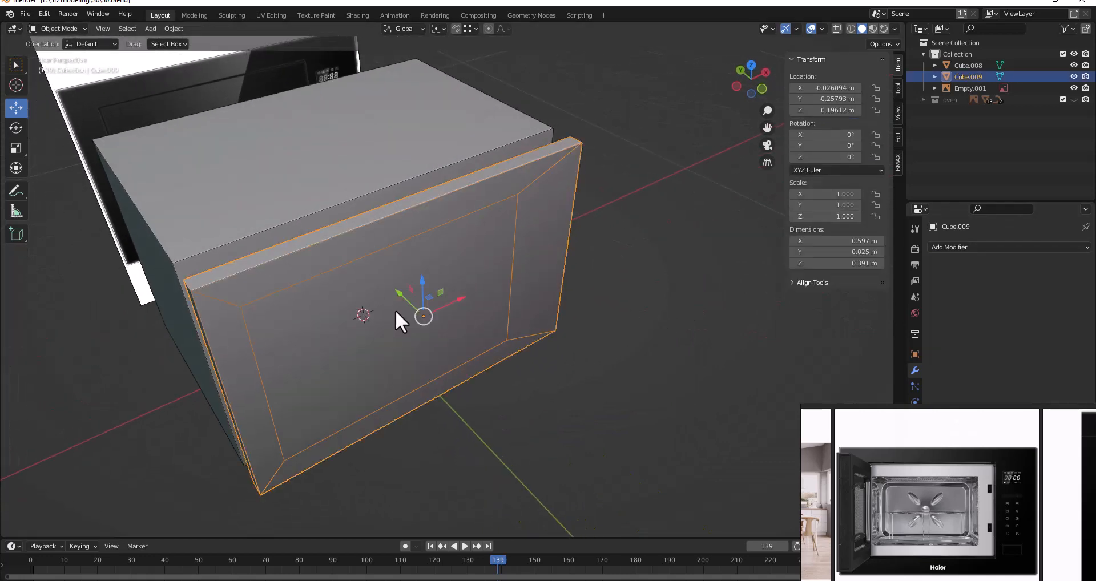
Isolate the front panel and bridge its front and back inset faces to cut a door opening through it
key("Tab")
key("3")
left_click(398, 309)
key("slash")
middle_click_drag(395, 309, 365, 302)
right_click(431, 277)
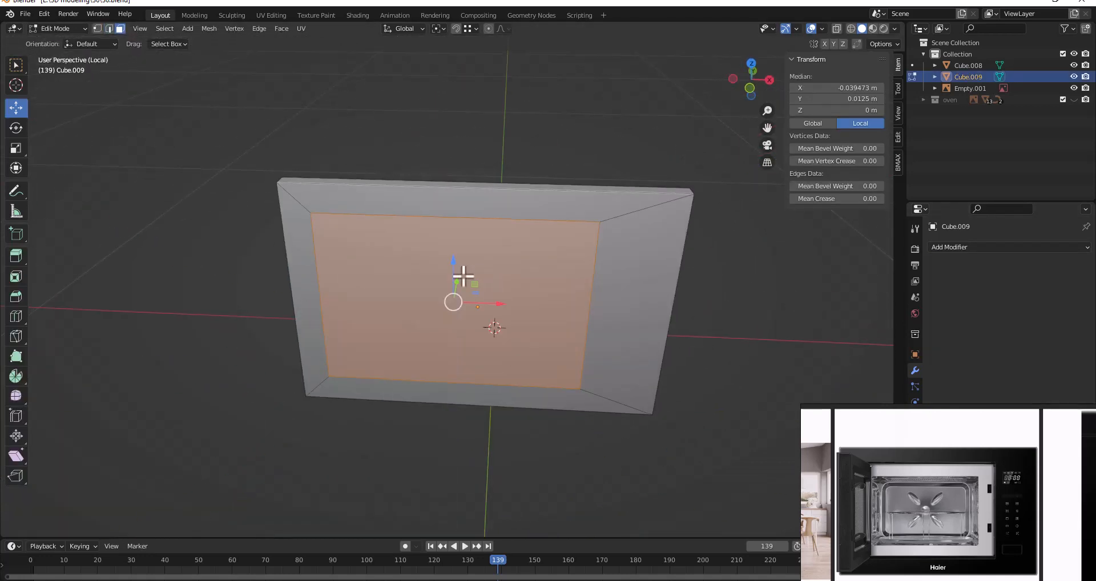
right_click(433, 266)
left_click(483, 266)
key("Tab")
middle_click_drag(448, 329, 427, 303)
scroll(427, 304, "down", 2)
key("slash")
mouse_move(297, 292)
middle_mouse_down()
mouse_move(358, 296)
mouse_move(295, 293)
middle_mouse_up()
Examine the reference photos of the open microwave for its door opening and front frame
right_click_drag(894, 467, 869, 424)
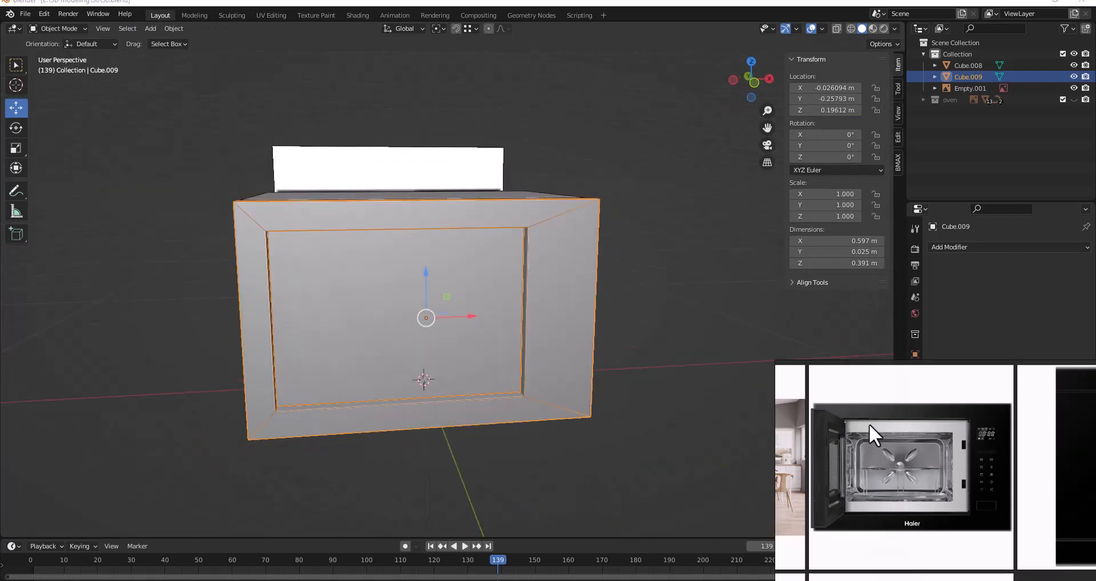
scroll(919, 465, "down", 6)
scroll(885, 508, "up", 5)
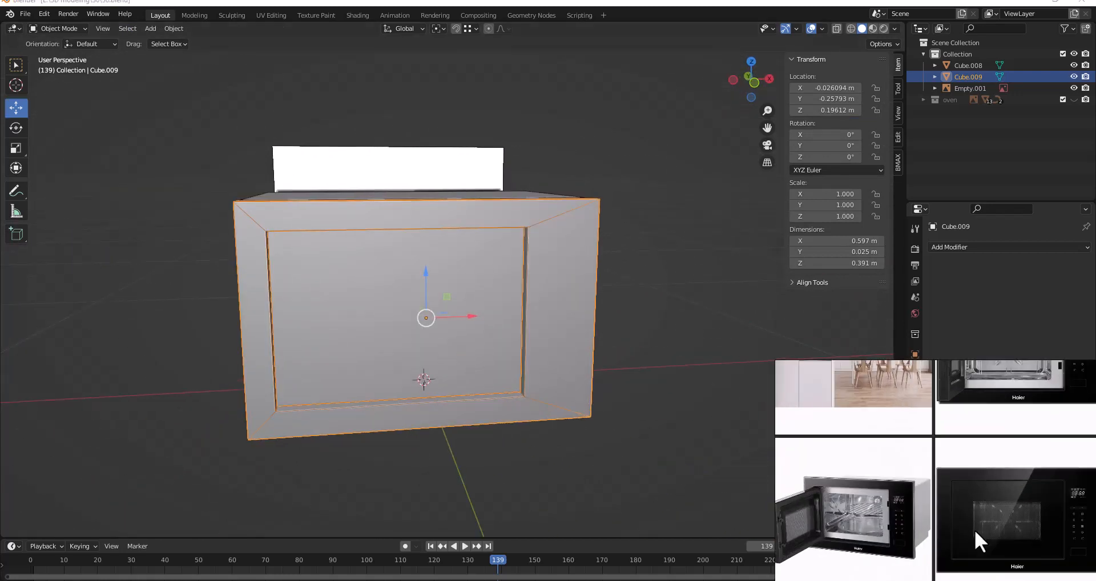
scroll(842, 520, "up", 4)
middle_click_drag(437, 312, 440, 334)
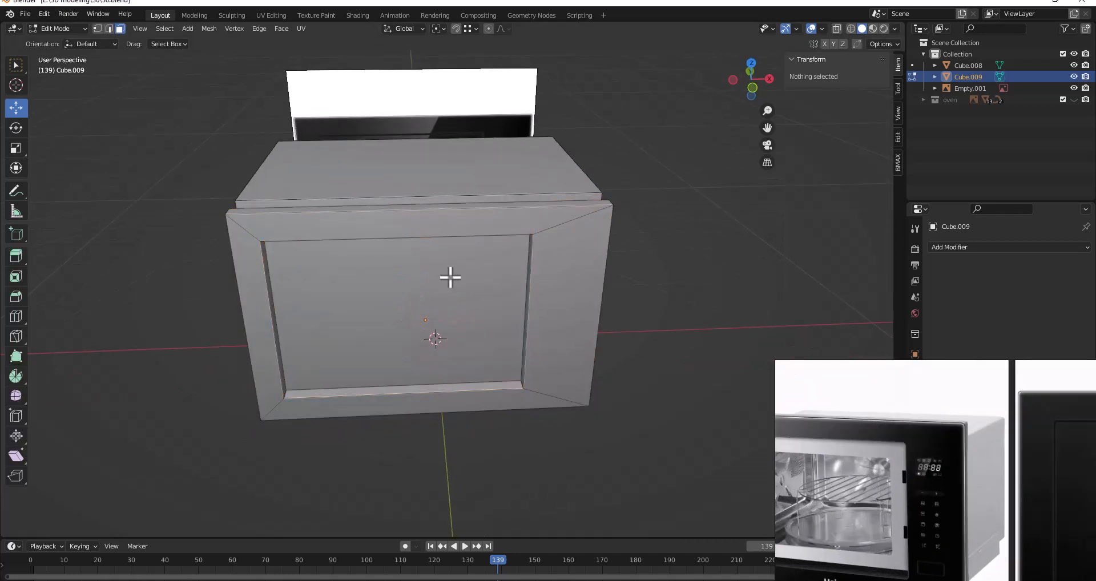
Inset the body's front face about 0.062 m and shift the inset's right edge inward, away from the control area
left_click(434, 282)
key("KP_1")
key("alt+z")
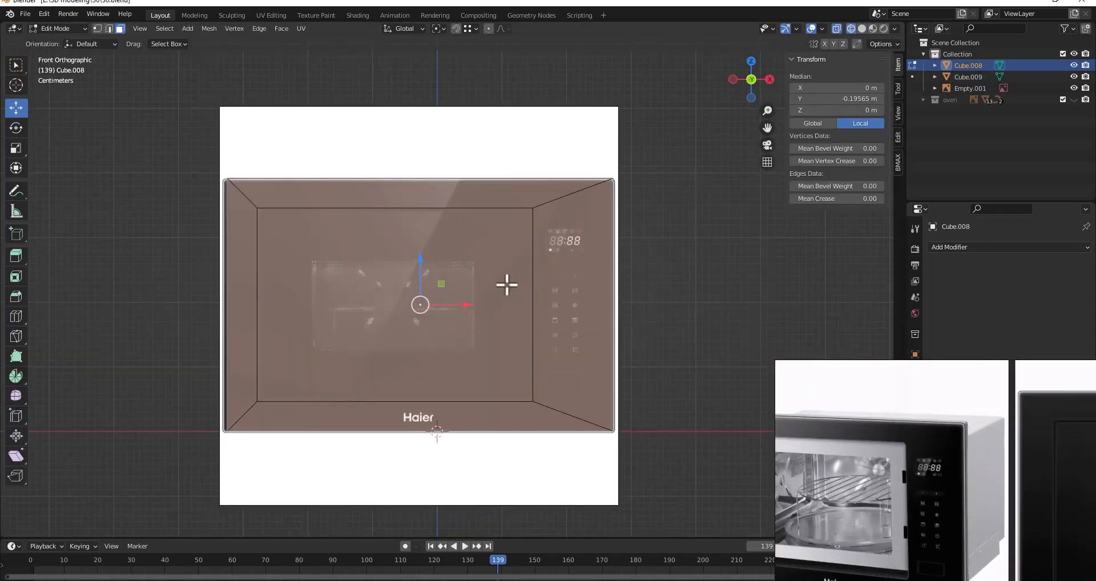
key("i")
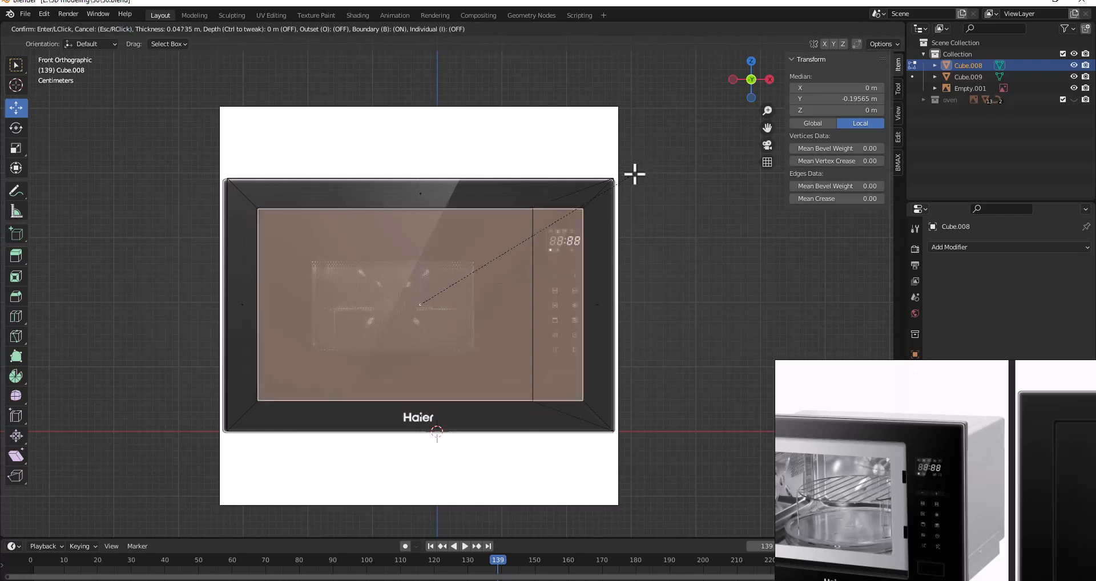
left_click(626, 177)
key("2")
left_click(568, 268)
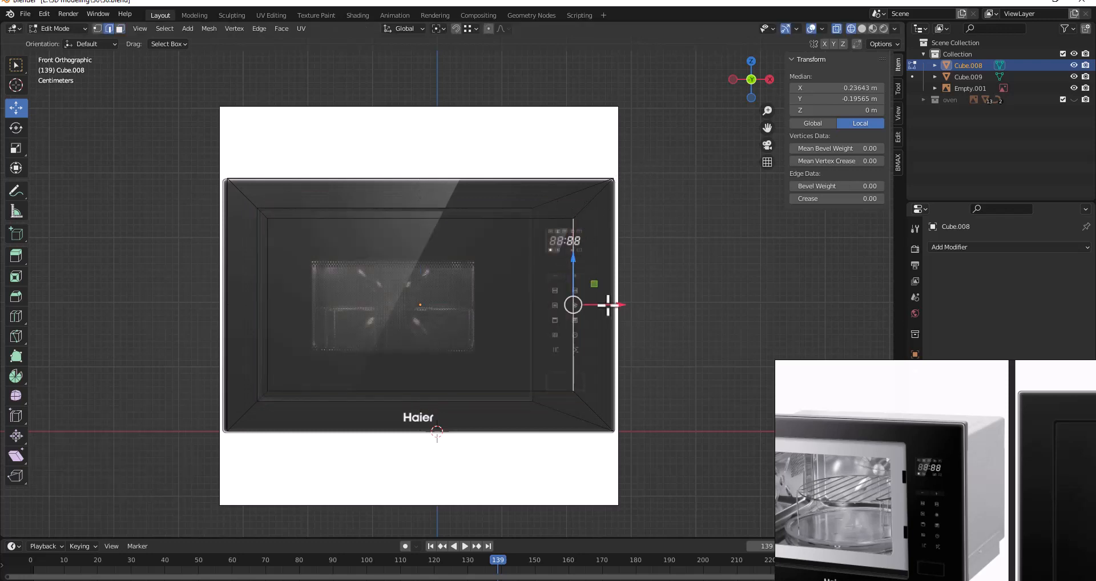
left_click_drag(548, 306, 546, 305)
Extrude the inset front face about 0.27 m into the body to form the cooking cavity
middle_click_drag(334, 282, 427, 345)
key("3")
left_click(438, 331)
key("e")
left_click(292, 311)
key("KP_1")
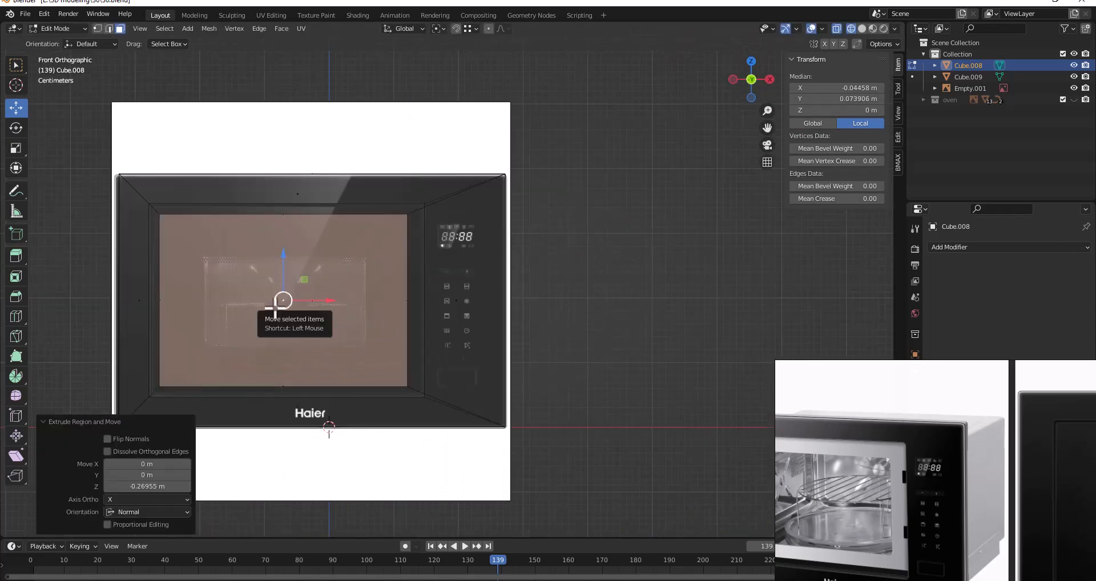
Move the cavity's right-side vertices about 0.0066 m along X and scale the whole cavity down slightly
key("1")
left_click_drag(379, 460, 436, 149)
scroll(429, 297, "up", 1)
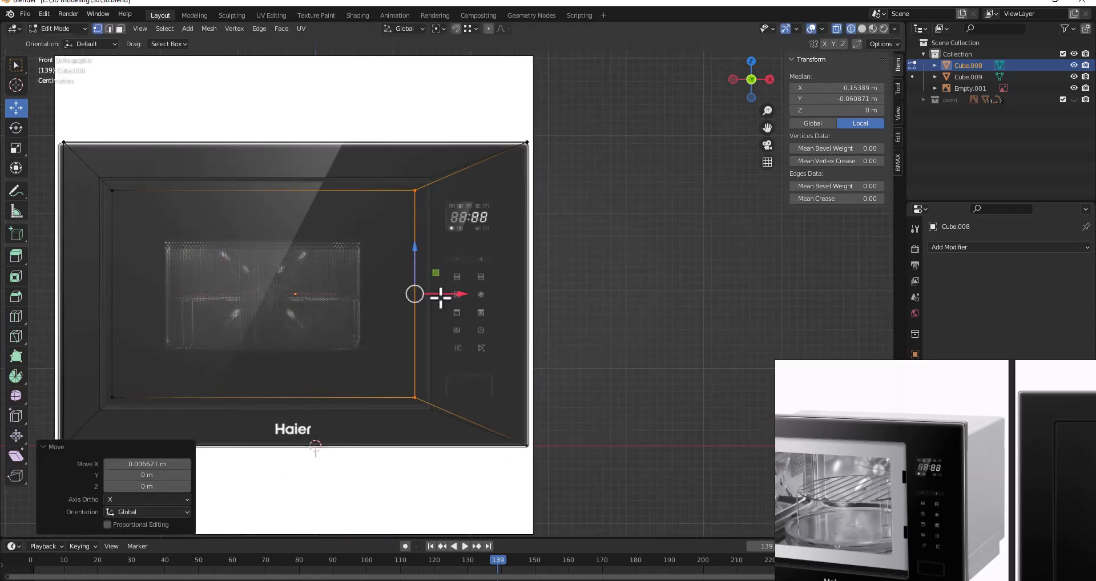
mouse_move(354, 306)
middle_mouse_down()
mouse_move(318, 343)
mouse_move(351, 308)
middle_mouse_up()
key("KP_1")
left_click_drag(132, 160, 474, 397)
key("s")
left_click(536, 325)
Isolate the body and check its front side for a face covering the cavity
middle_click_drag(268, 290, 283, 315)
key("Tab")
key("KP_Divide")
key("shift+z")
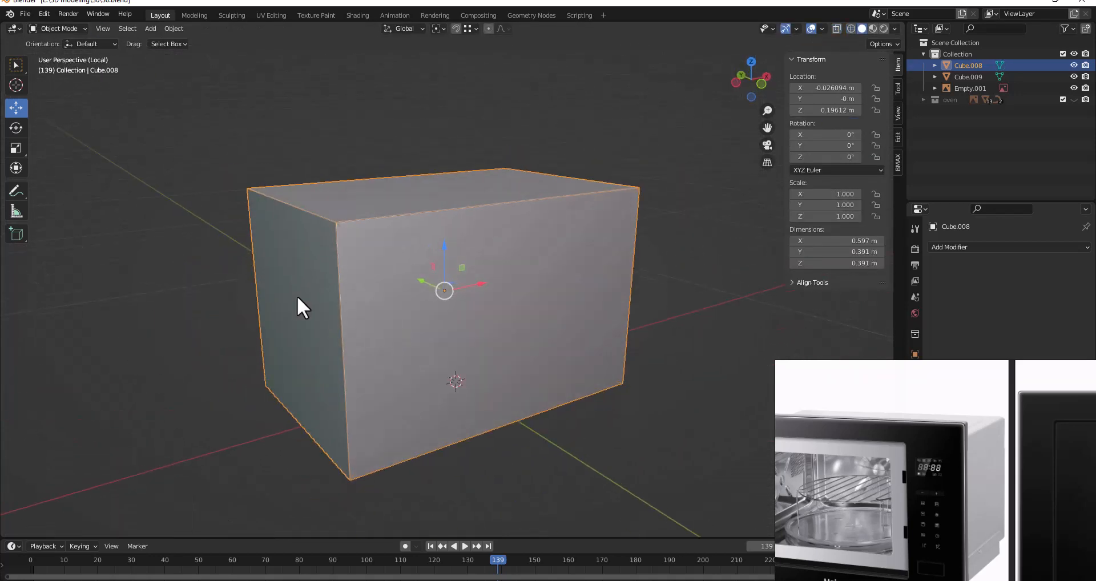
key("KP_Divide")
key("Tab")
middle_click_drag(269, 264, 253, 248)
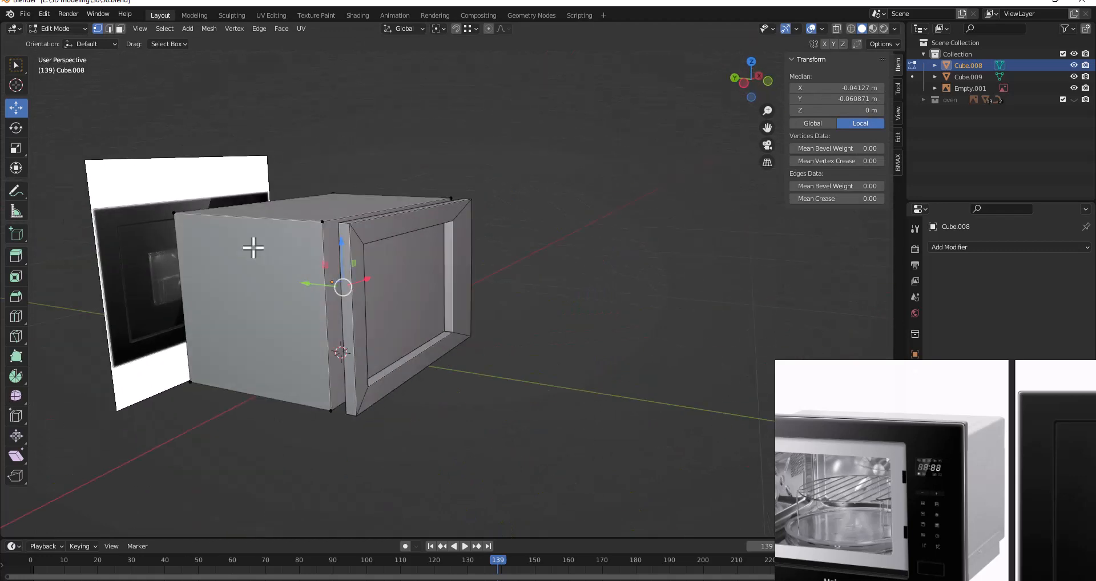
key("ctrl+z")
key("Tab")
Remove the extra full-size front face covering the body's cavity and isolate the body
mouse_move(439, 261)
middle_mouse_down()
mouse_move(375, 289)
mouse_move(369, 309)
mouse_move(272, 282)
middle_mouse_up()
left_click(374, 290)
key("shift+z")
key("KP_1")
key("i")
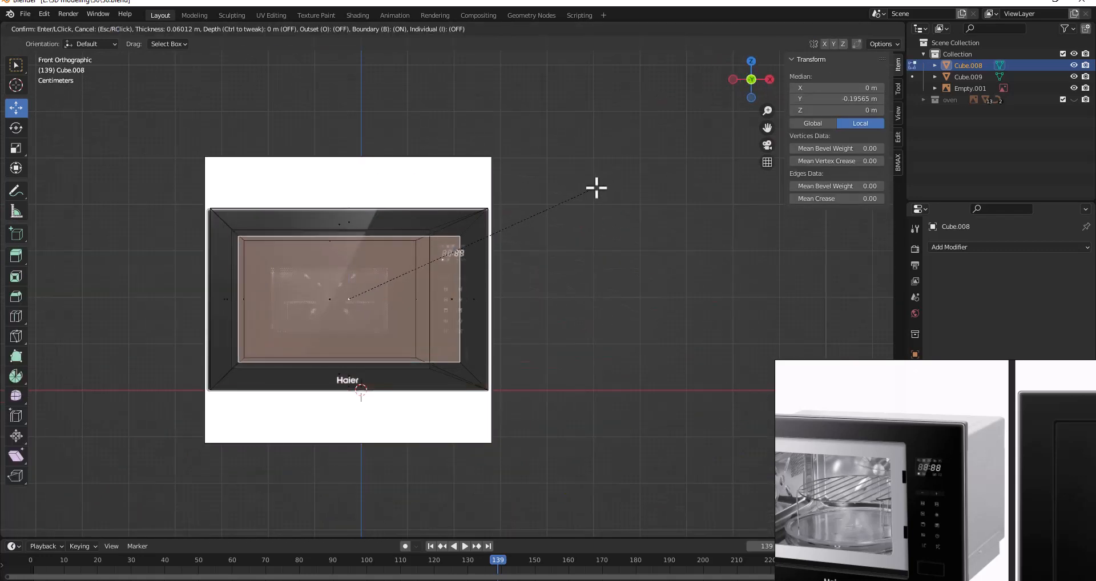
key("Escape")
mouse_move(394, 251)
middle_mouse_down()
mouse_move(424, 331)
mouse_move(427, 296)
mouse_move(479, 292)
middle_mouse_up()
key("shift+z")
key("KP_Divide")
key("Tab")
key("Tab")
Try moving the upper and lower right corner vertices of the cavity opening, undoing each move
left_click(515, 217)
middle_click_drag(515, 217, 481, 200)
left_click_drag(535, 194, 569, 180)
key("ctrl+z")
left_click(517, 377)
left_click_drag(536, 358, 548, 404)
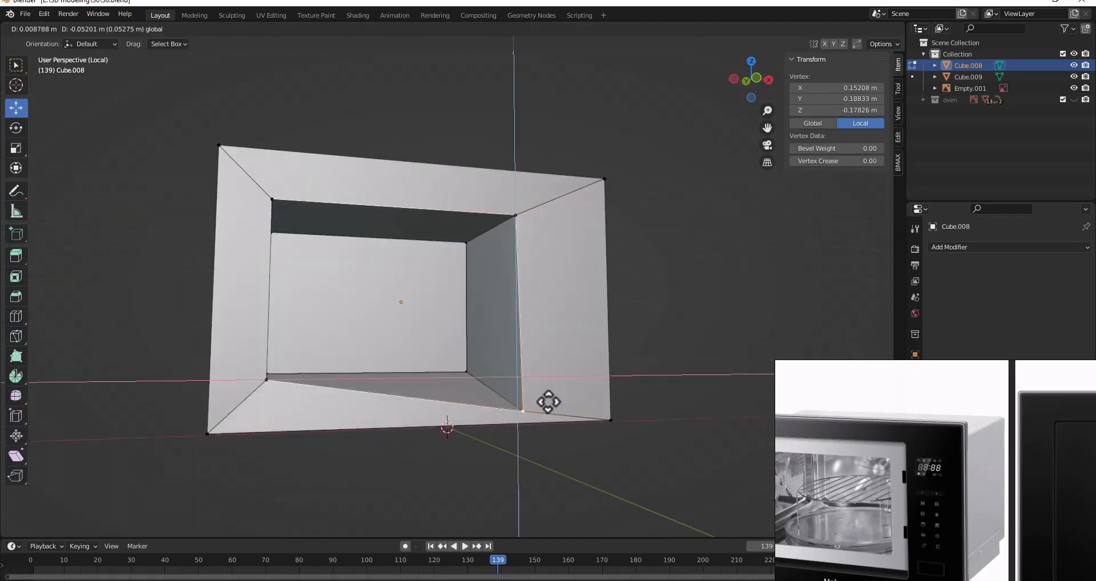
key("ctrl+z")
Show all objects and reposition the body and front panel along Y, shifting the panel by 0.2401 m
middle_click_drag(451, 297, 470, 327)
key("Tab")
key("KP_Divide")
scroll(367, 298, "down", 2)
scroll(470, 327, "up", 3)
left_click(470, 400)
middle_click_drag(464, 280, 354, 288)
left_click_drag(431, 301, 269, 290)
middle_click_drag(371, 289, 311, 292)
scroll(888, 475, "down", 3)
middle_click_drag(491, 294, 76, 251)
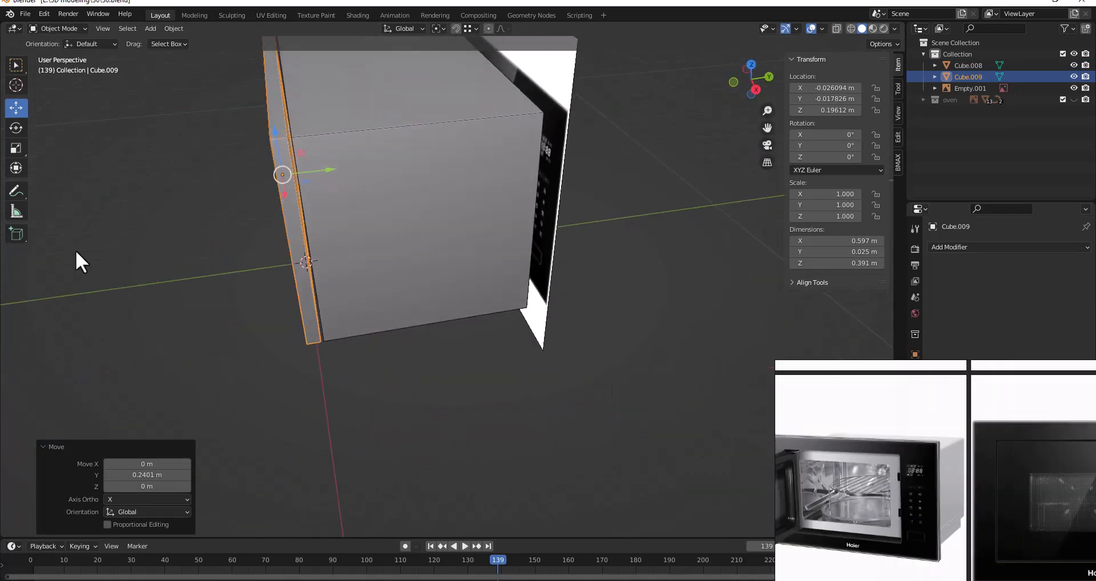
Add a temporary cube beside the body, set its Y dimension to 0.5 m to compare the depth, and delete it
left_click(546, 335)
left_click_drag(840, 263, 862, 264)
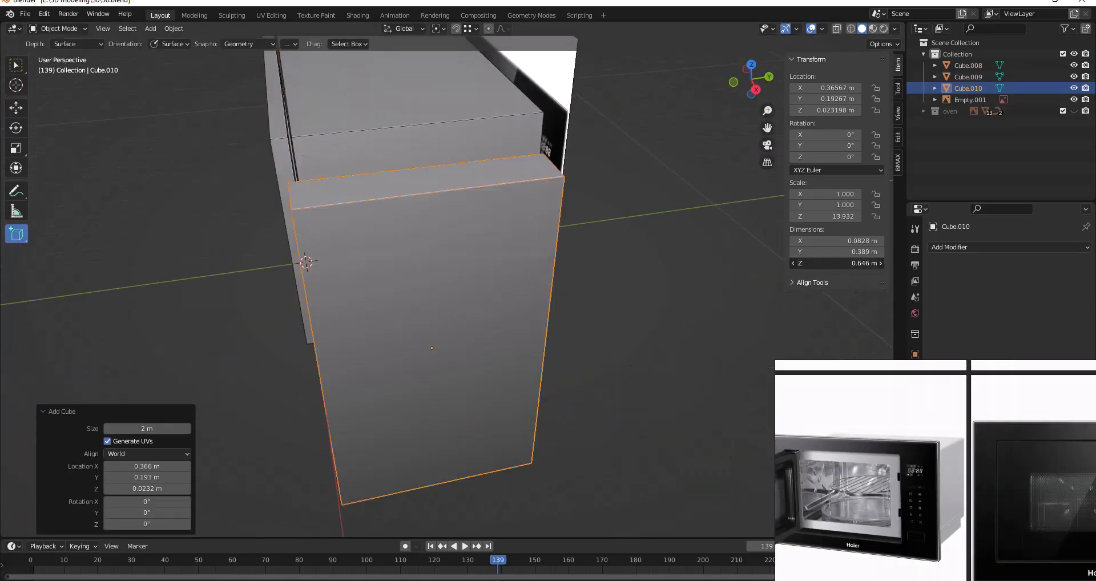
key("ctrl+z")
left_click(832, 253)
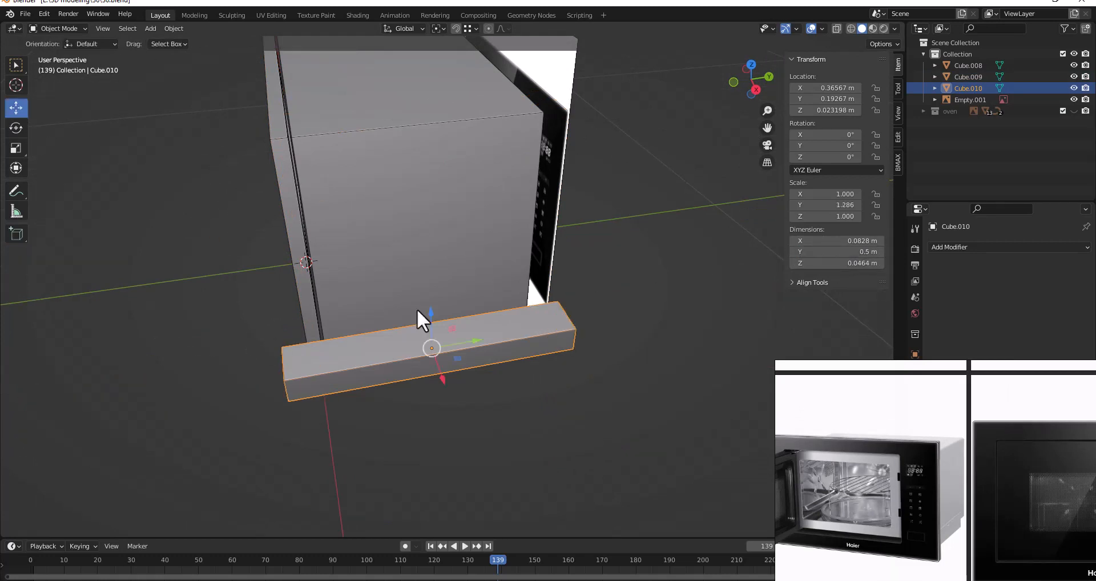
left_click_drag(496, 339, 495, 339)
scroll(493, 338, "down", 2)
middle_click_drag(486, 334, 462, 320)
left_click(507, 364)
key("Delete")
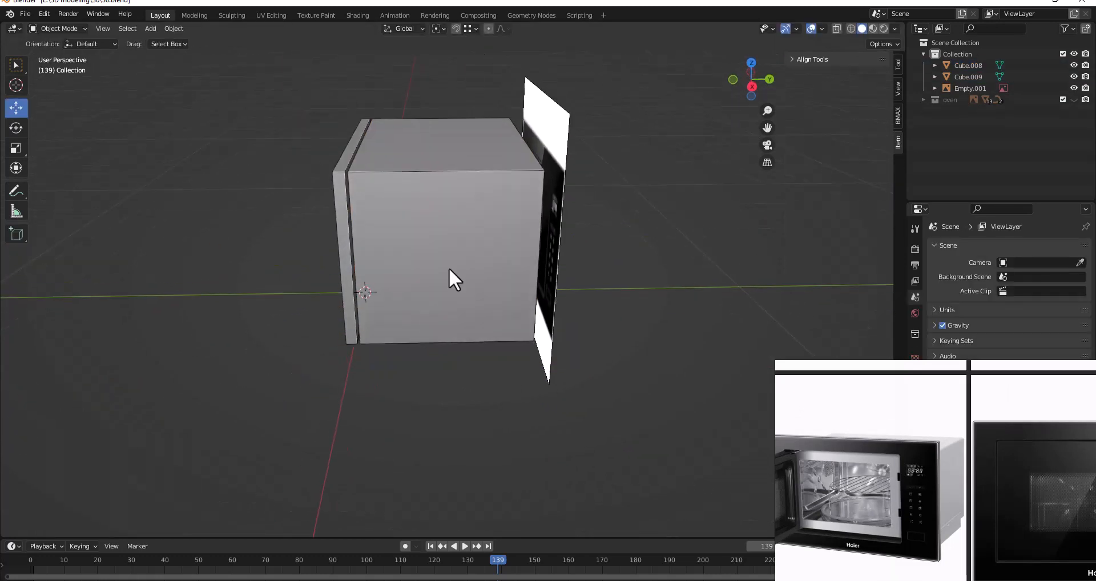
Examine the reference photos for how the microwave's body steps down behind the front frame
left_click(449, 266)
scroll(448, 266, "up", 2)
middle_click_drag(373, 180, 382, 173)
scroll(948, 469, "down", 6)
middle_click_drag(968, 458, 879, 462)
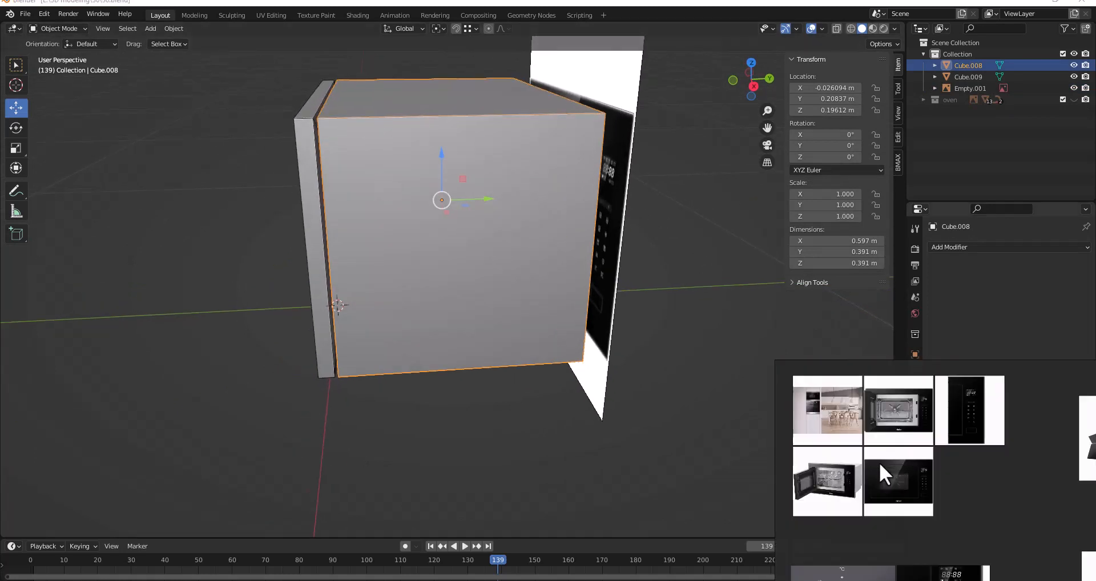
scroll(881, 495, "up", 1)
middle_click_drag(884, 544, 970, 580)
scroll(983, 428, "up", 3)
middle_click_drag(899, 574, 916, 471)
scroll(918, 469, "up", 3)
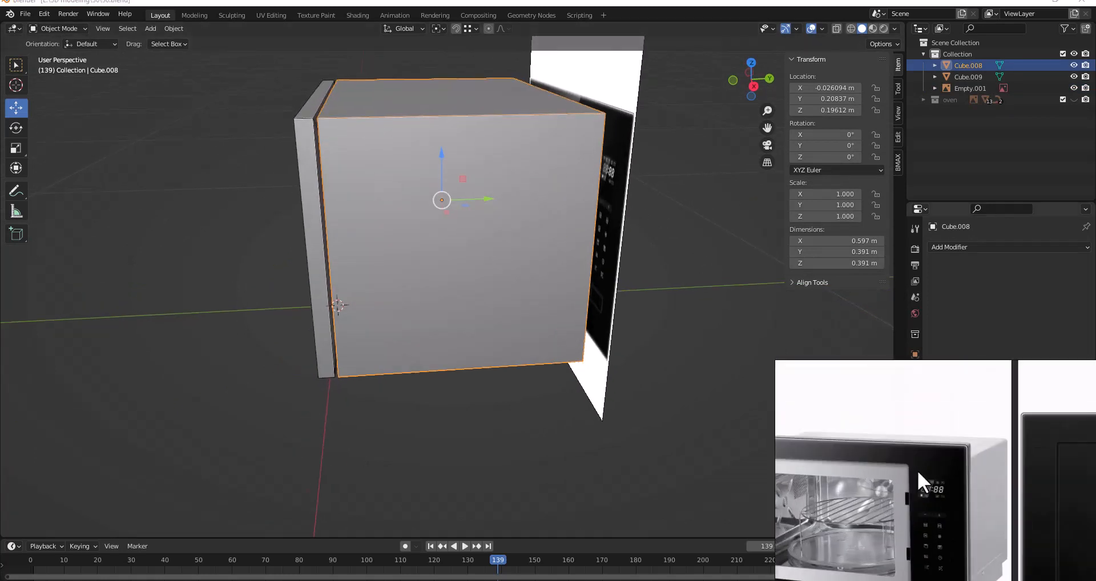
Add a loop cut near the body's front and lower the rear section's top face by about 0.046 m
middle_click_drag(505, 234, 498, 235)
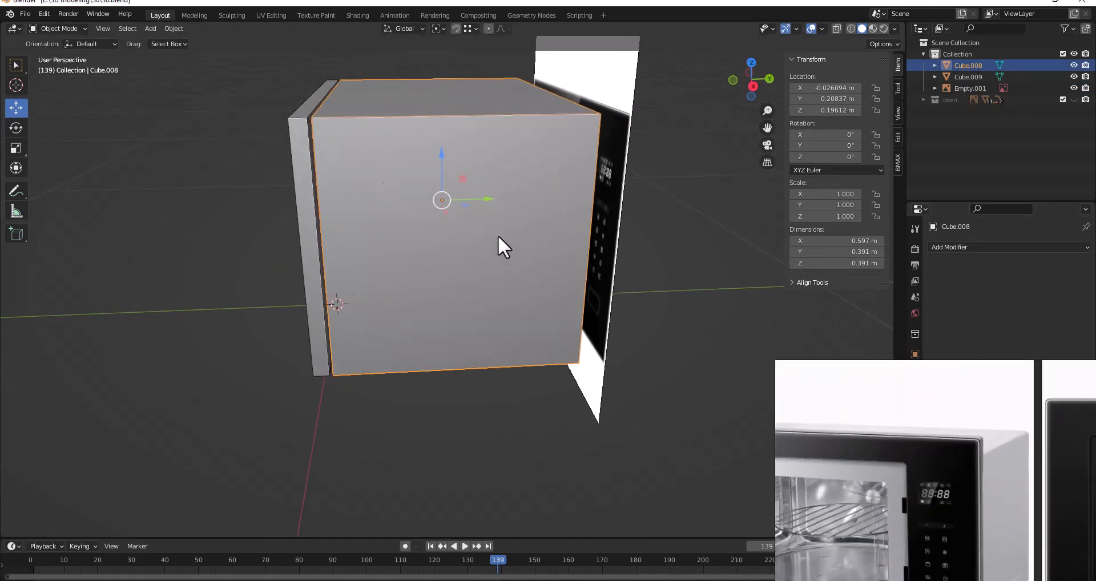
left_click(274, 121)
left_click(421, 114)
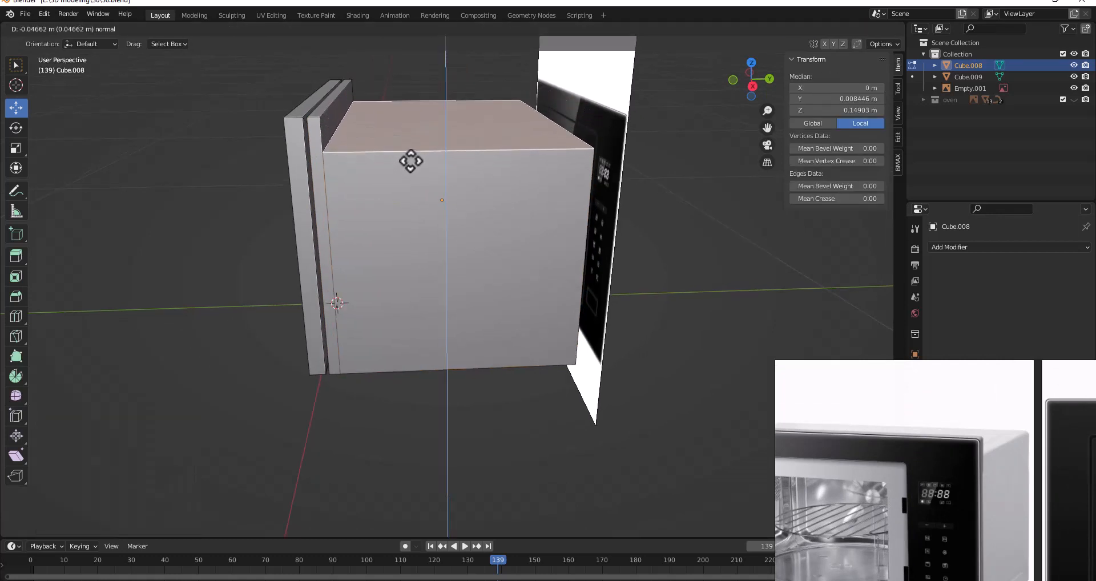
middle_click_drag(865, 466, 859, 383)
middle_click_drag(482, 365, 518, 387)
left_click(488, 289)
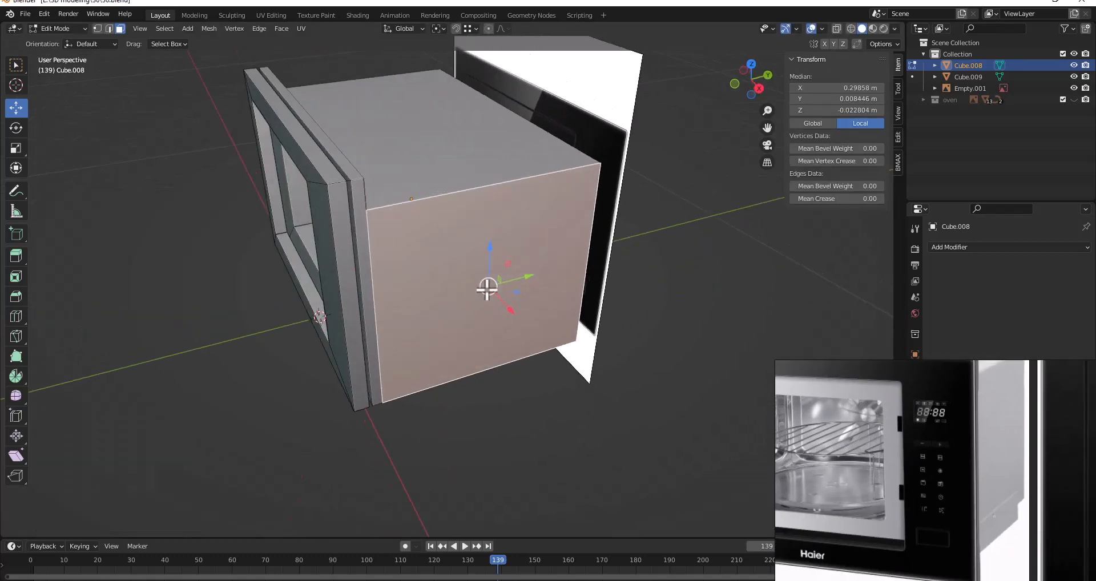
middle_click_drag(490, 290, 434, 314)
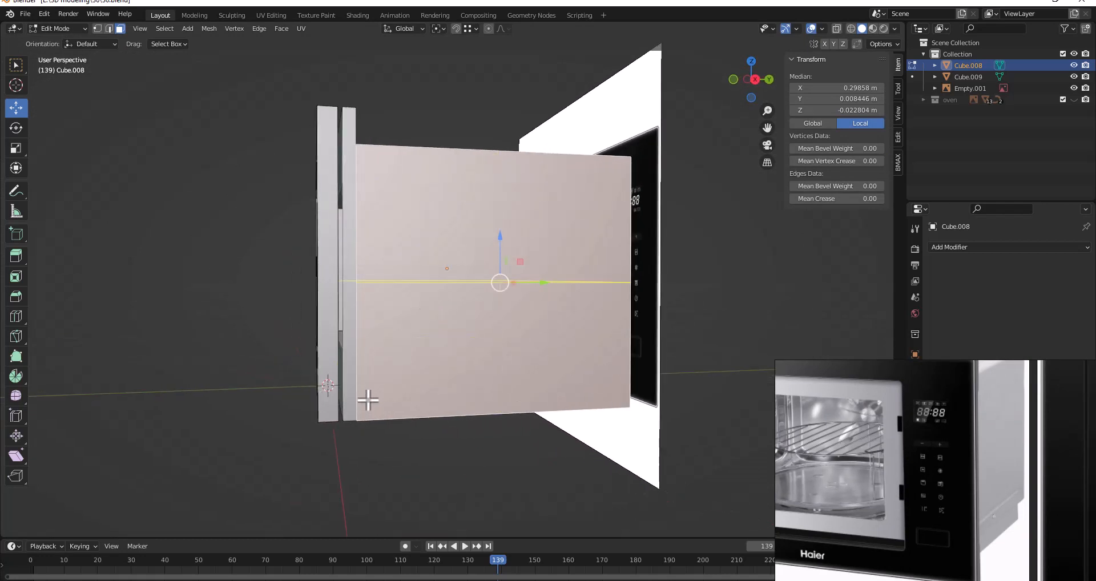
middle_click_drag(301, 414, 313, 410)
key("Tab")
key("slash")
key("Tab")
key("ctrl+r")
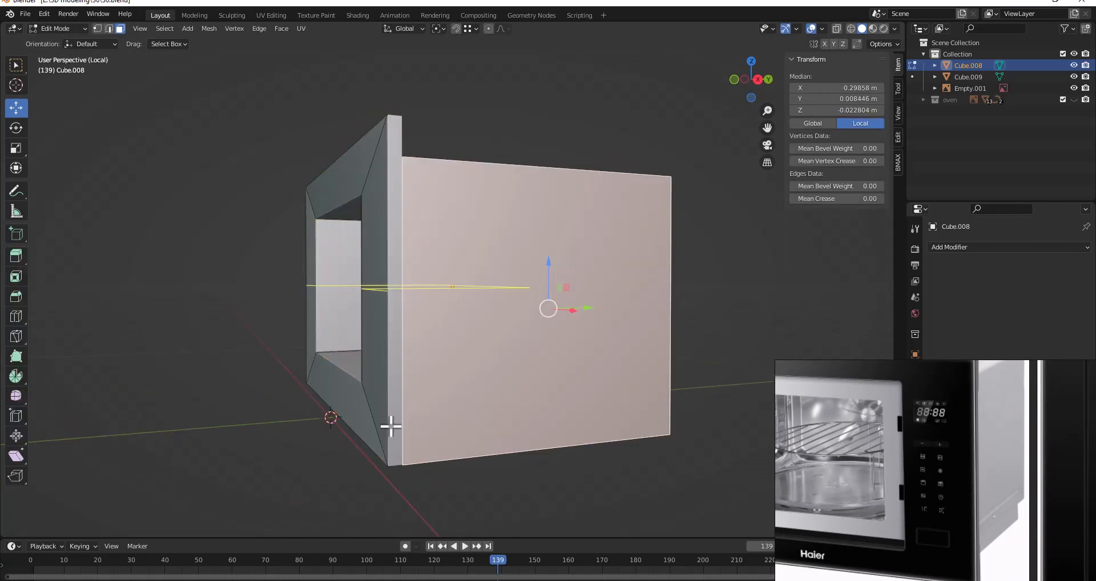
key("Escape")
scroll(406, 400, "down", 1)
middle_click_drag(423, 371, 490, 362)
key("Tab")
key("slash")
Examine the reference photos for the corner shape of the door opening
scroll(867, 483, "down", 4)
scroll(851, 470, "up", 4)
scroll(893, 479, "down", 4)
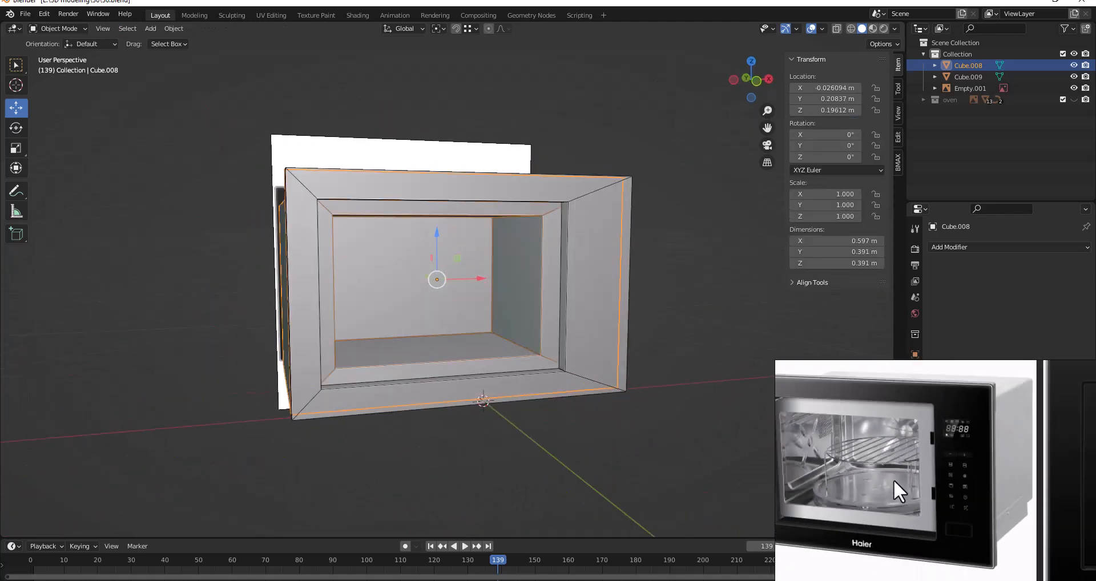
scroll(975, 439, "up", 4)
scroll(875, 449, "up", 3)
middle_click_drag(592, 349, 596, 325)
scroll(591, 182, "up", 4)
Bevel the four inner corner edges of the front panel's door opening to round them
left_click(590, 174)
key("Tab")
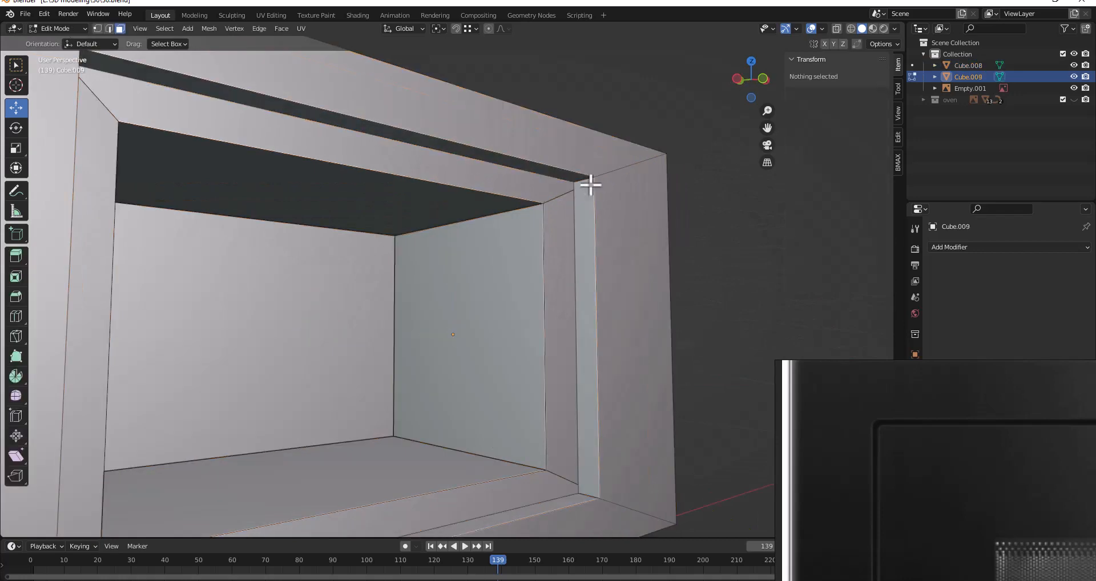
key("2")
left_click(589, 184)
middle_click_drag(551, 208, 491, 240)
scroll(366, 188, "up", 4)
left_click(354, 201, "shift")
scroll(354, 206, "down", 5)
middle_click_drag(355, 205, 506, 244)
left_click(274, 374, "shift")
left_click(626, 389, "shift")
scroll(548, 208, "up", 5)
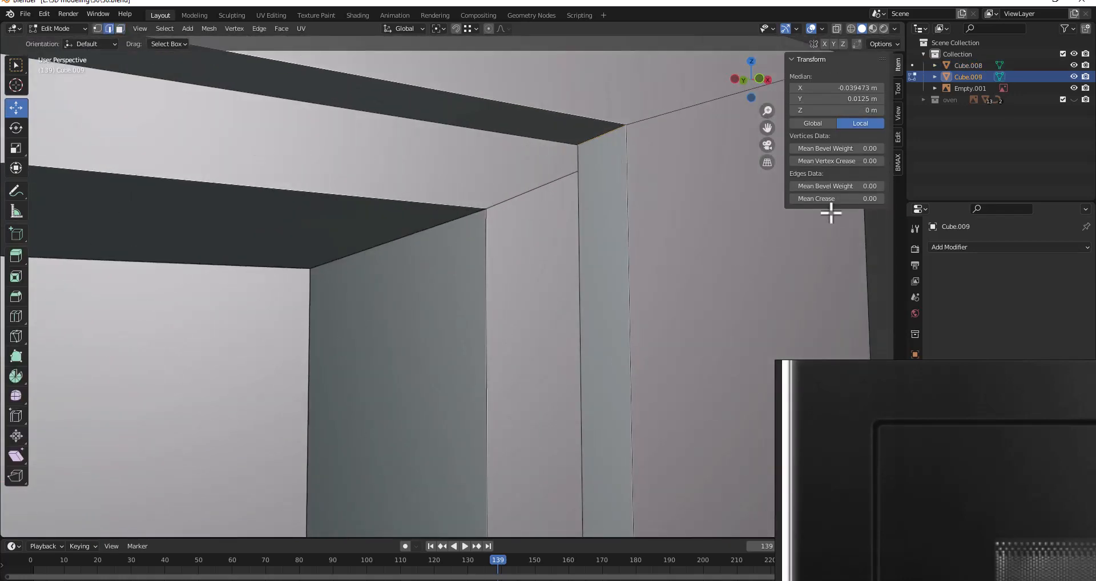
left_click(530, 98)
scroll(514, 172, "down", 6)
middle_click_drag(536, 188, 471, 165)
key("Tab")
scroll(451, 120, "up", 4)
middle_click_drag(446, 112, 836, 312, "shift")
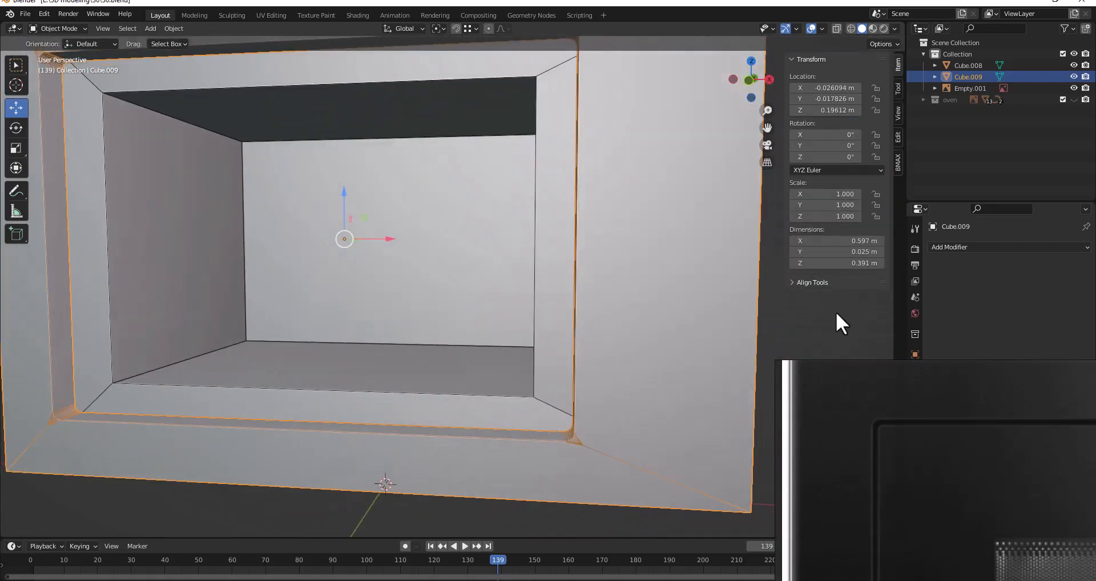
scroll(343, 246, "down", 4)
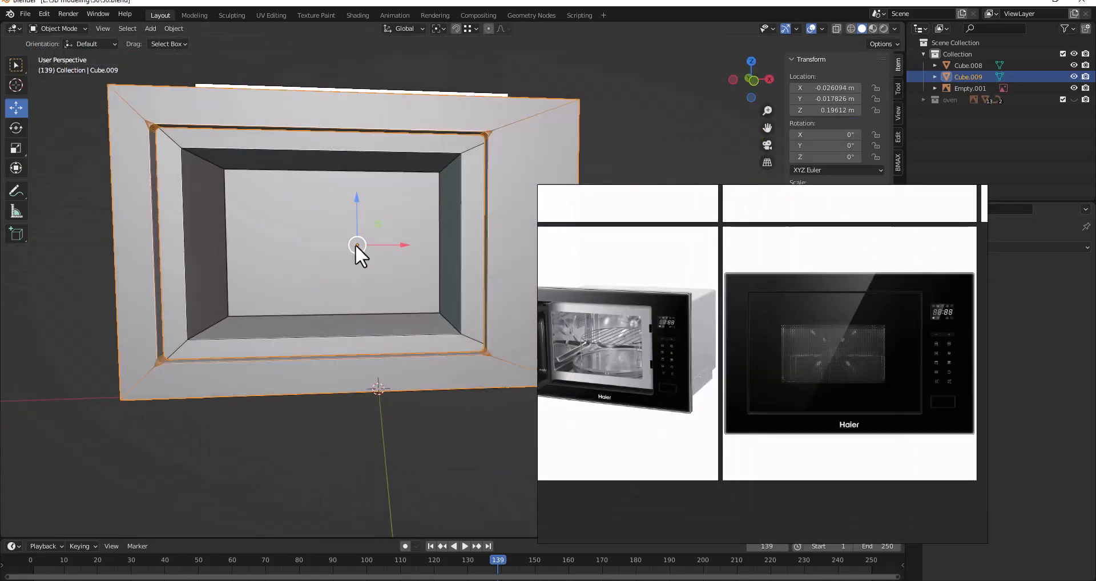
Fill the front panel's rounded door opening with a face and separate that face into its own object
middle_click_drag(357, 254, 394, 302)
key("Tab")
left_click(449, 386)
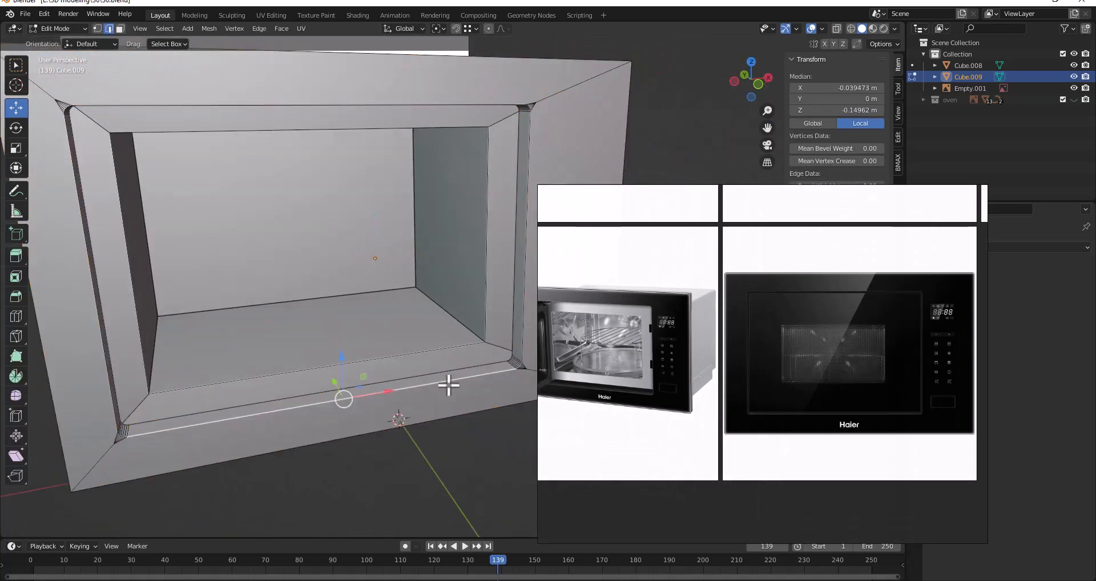
middle_click_drag(394, 352, 409, 358)
key("f")
key("p")
left_click(376, 320)
Duplicate the separated door face and offset the copy about 0.005 m along Y
key("Tab")
middle_click_drag(308, 314, 356, 309)
left_click_drag(339, 245, 334, 245)
left_click(335, 290)
key("Tab")
middle_click_drag(329, 270, 312, 260)
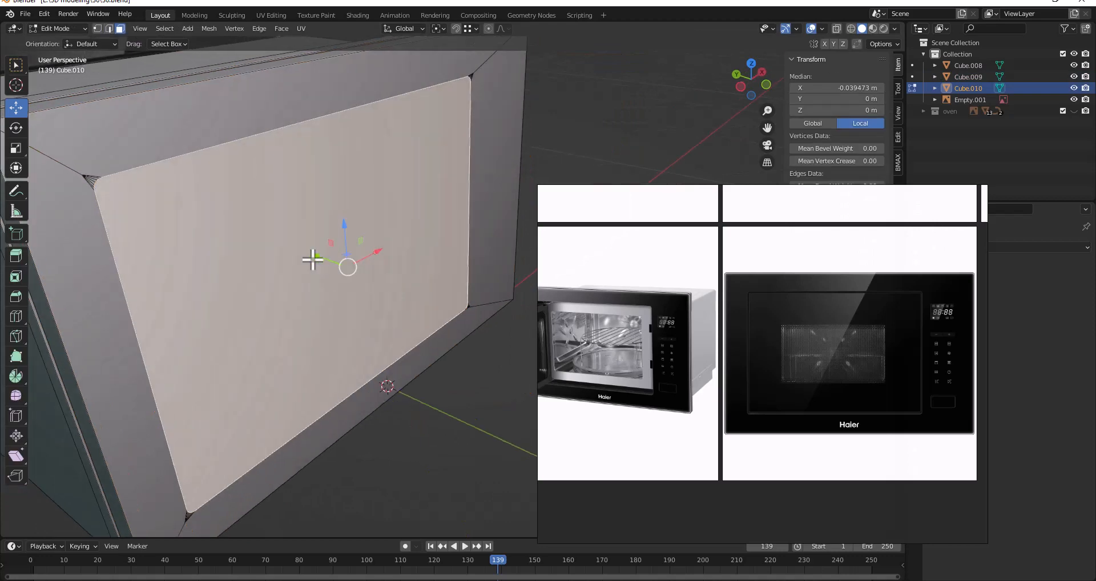
key("Tab")
key("shift+d")
key("y")
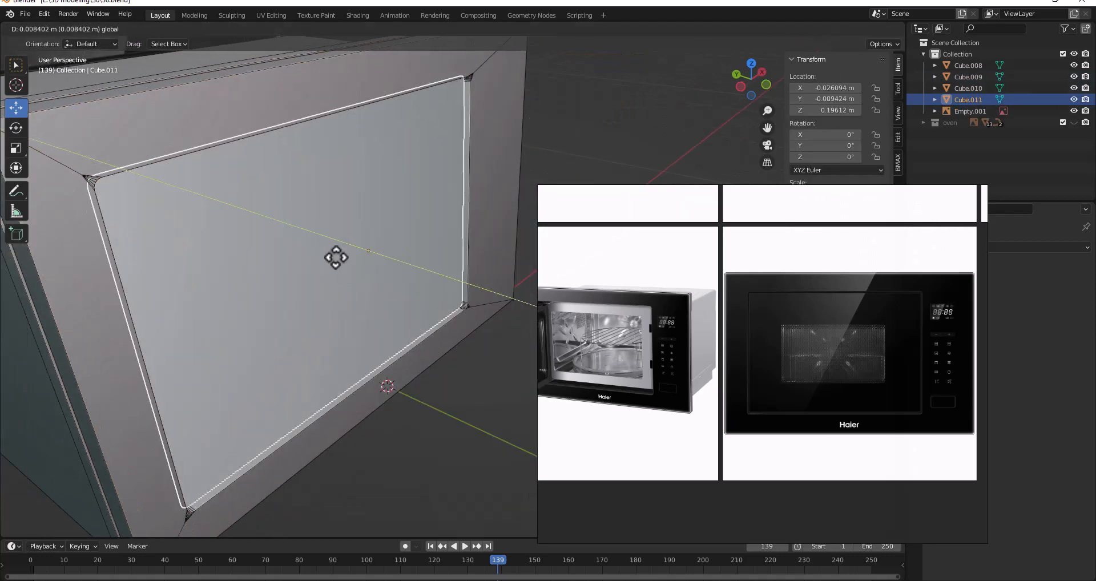
left_click(338, 257)
Hide the duplicated door face and examine the reference close-up of the cavity interior
middle_click_drag(338, 257, 300, 331)
scroll(591, 366, "up", 5)
middle_click_drag(545, 351, 698, 371)
scroll(698, 372, "up", 3)
scroll(697, 369, "down", 1)
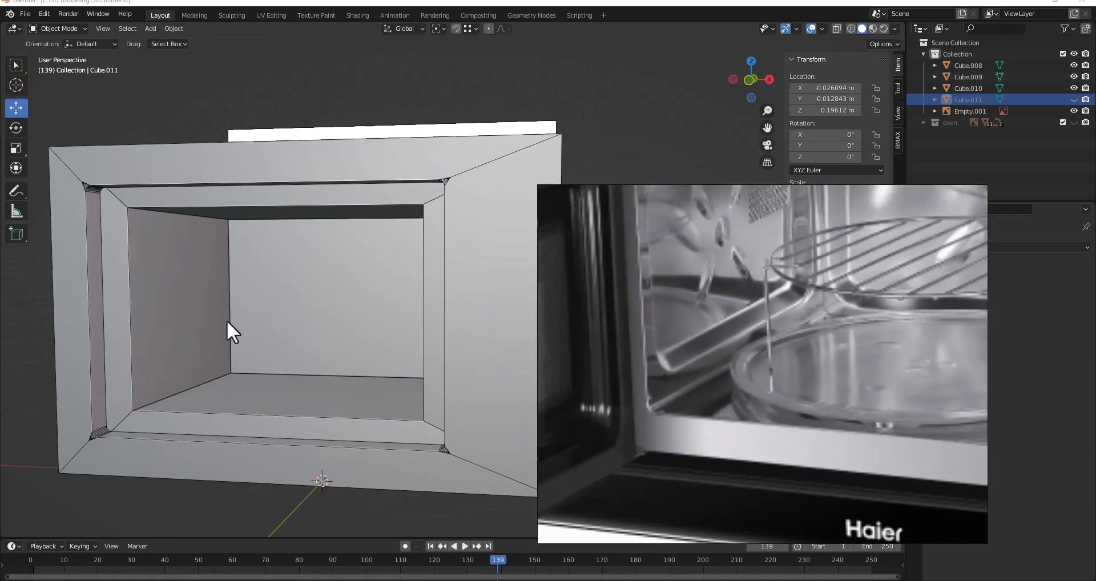
Isolate the body and bevel the cavity's four depth-wise corner edges with a 0.0109 m width and 6 segments
left_click(268, 400)
mouse_move(228, 320)
middle_mouse_down()
mouse_move(255, 348)
mouse_move(244, 387)
mouse_move(209, 369)
mouse_move(343, 336)
mouse_move(233, 325)
middle_mouse_up()
key("KP_Divide")
key("2")
left_click(211, 374)
scroll(219, 371, "down", 2)
scroll(222, 323, "up", 4)
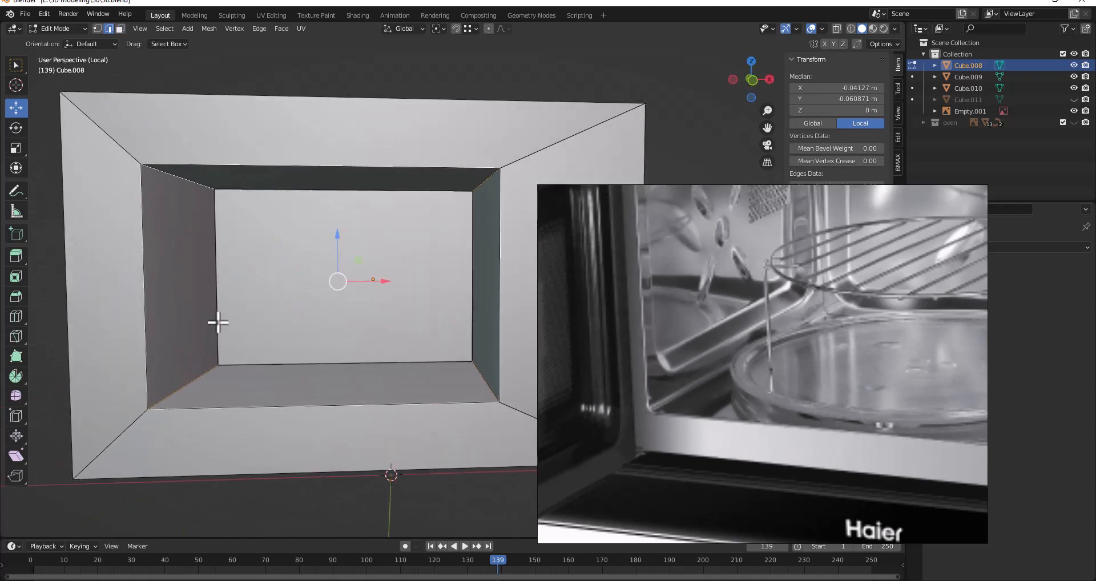
left_click(466, 296)
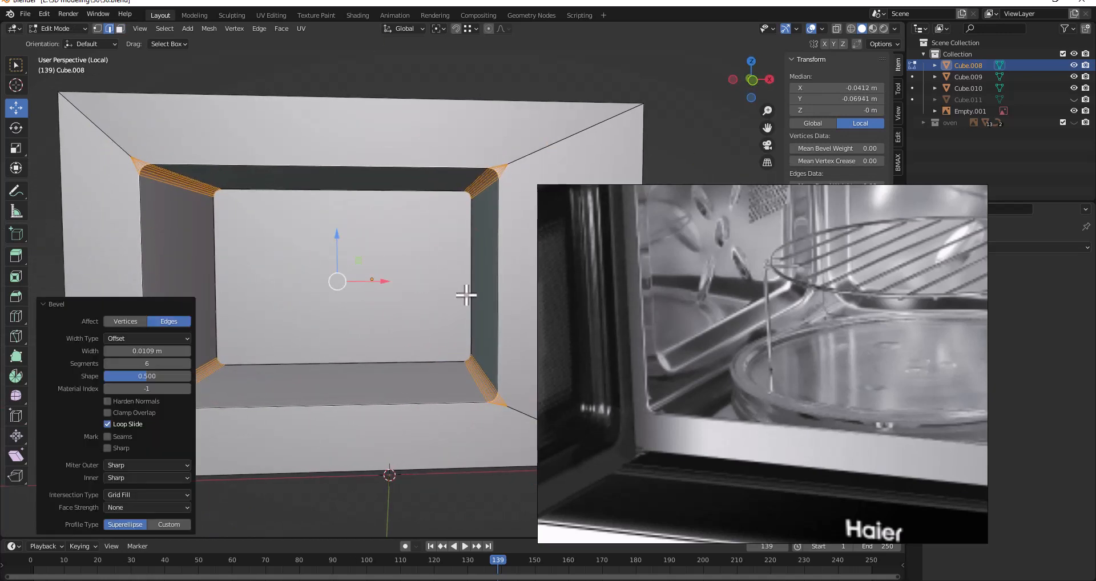
Inset the cavity's two opposite side-wall faces by 0.02889 m
scroll(464, 296, "up", 2)
middle_click_drag(464, 296, 392, 360)
key("Tab")
key("Tab")
key("3")
left_click(232, 307)
middle_click_drag(232, 307, 366, 342)
middle_click_drag(366, 342, 223, 372, "shift")
left_click(255, 359, "shift")
scroll(729, 359, "down", 4)
middle_click_drag(222, 372, 274, 355, "shift")
left_click(312, 351, "shift")
key("ctrl+z")
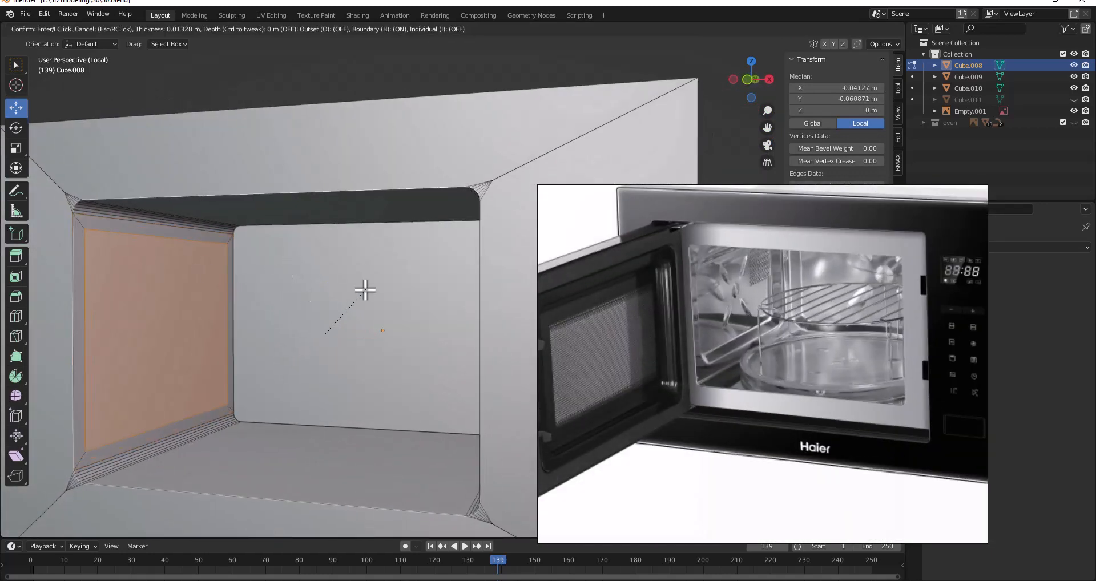
left_click(334, 288)
middle_click_drag(334, 289, 200, 317)
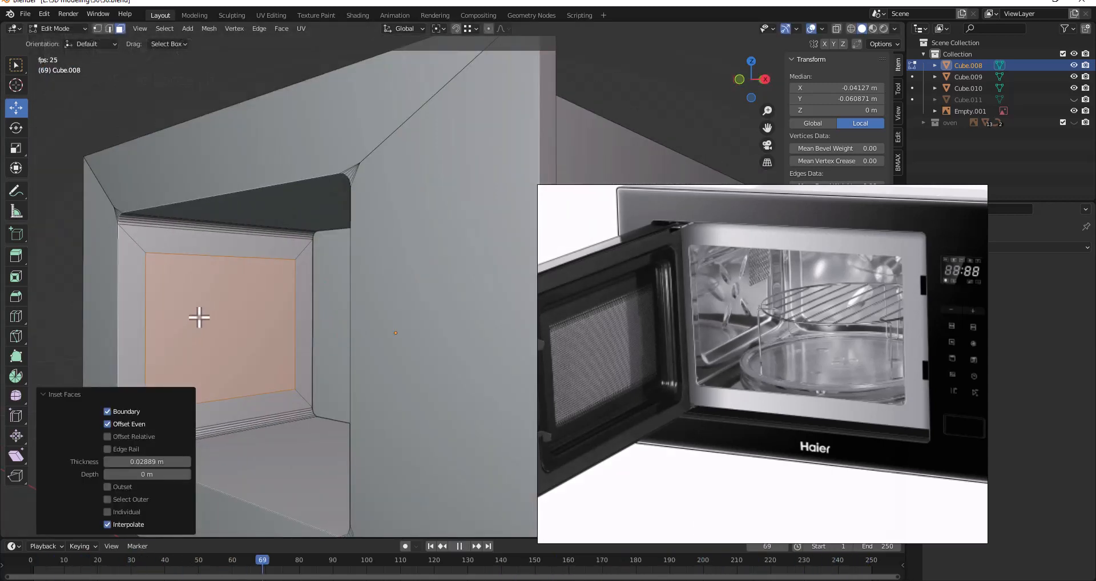
left_click(437, 517)
key("space")
Extrude both inset side-wall faces along their normals with an offset of -0.0163 m to form recesses
left_click(186, 360)
middle_click_drag(186, 361, 232, 370)
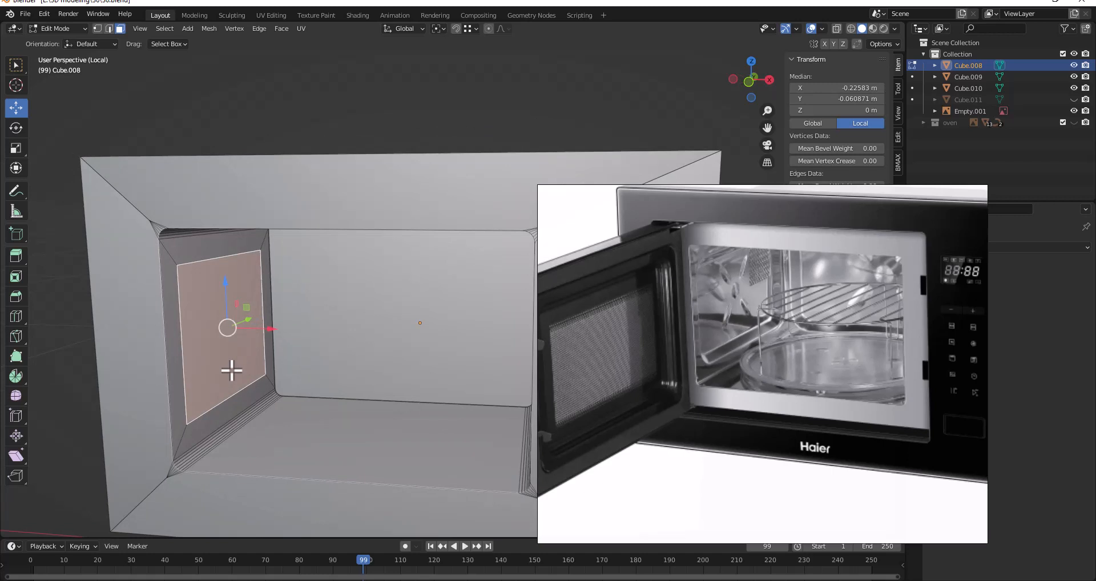
middle_click_drag(232, 371, 421, 318)
left_click(502, 311, "shift")
middle_click_drag(502, 311, 286, 326)
scroll(248, 326, "up", 1)
key("XF86AudioPlay")
key("space")
middle_click_drag(363, 391, 377, 289)
key("alt+e")
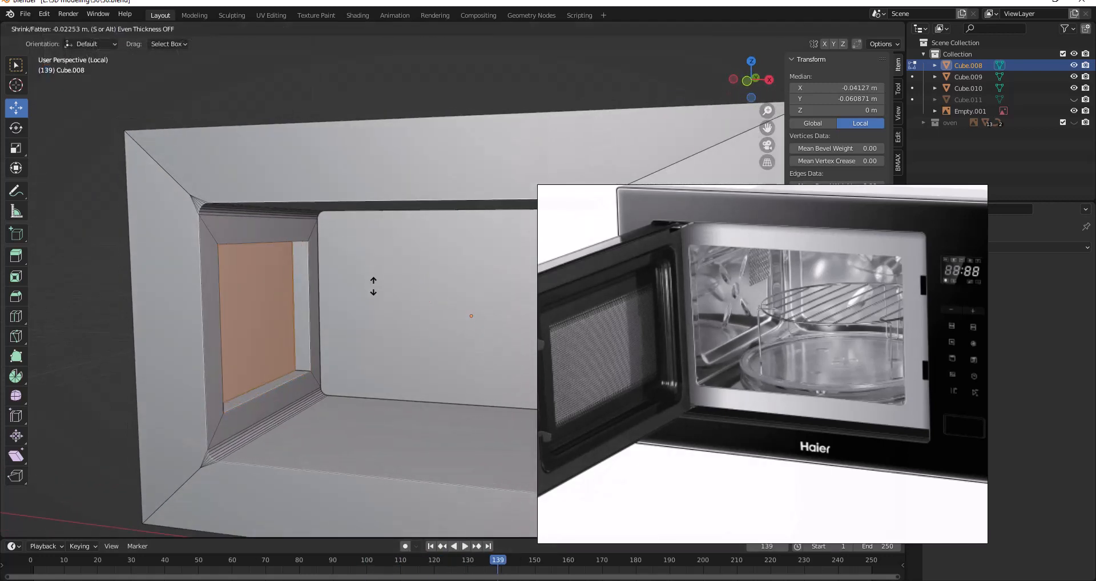
left_click(373, 287)
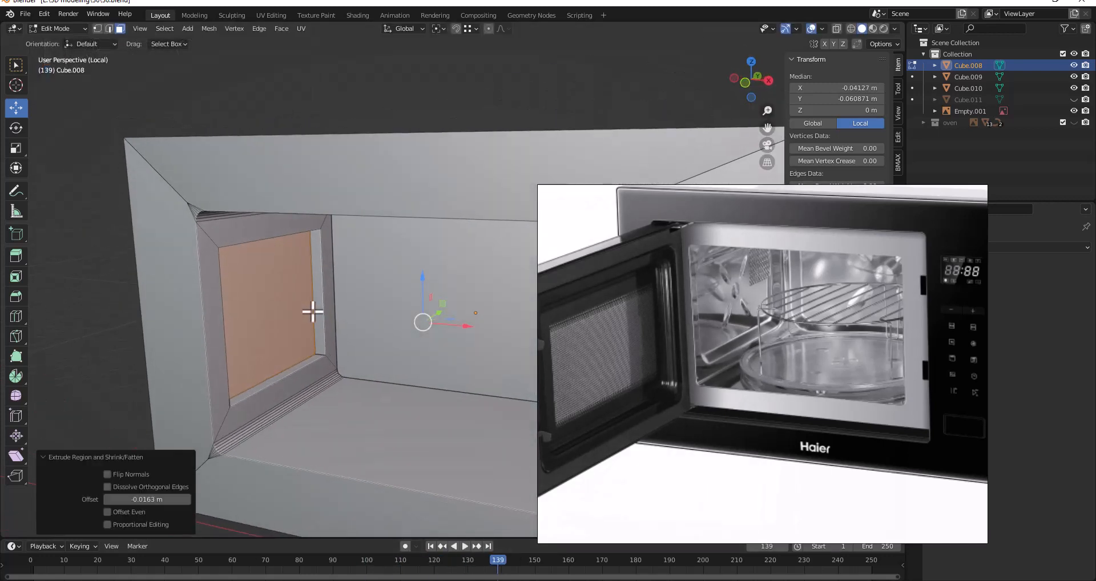
scroll(312, 317, "up", 3)
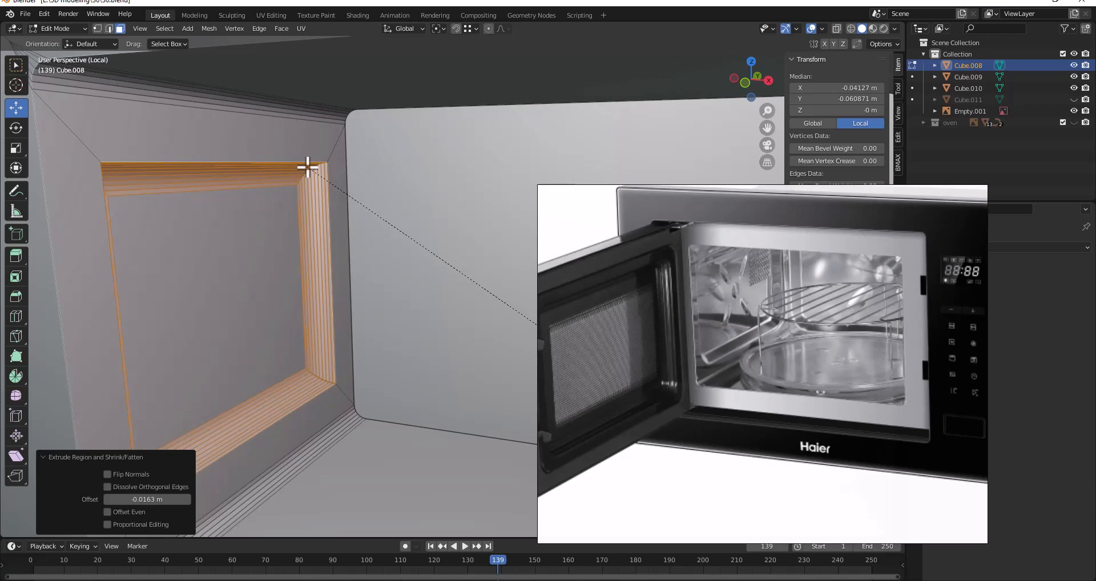
right_click(307, 167)
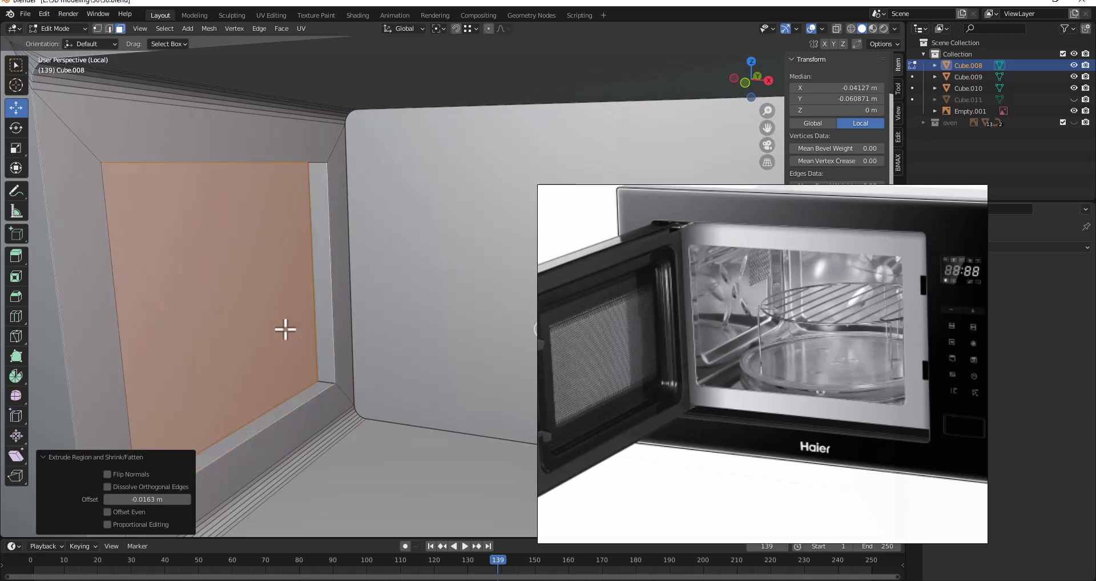
left_click(343, 240)
middle_click_drag(308, 317, 289, 318)
scroll(379, 367, "up", 5)
left_click(381, 367)
key("2")
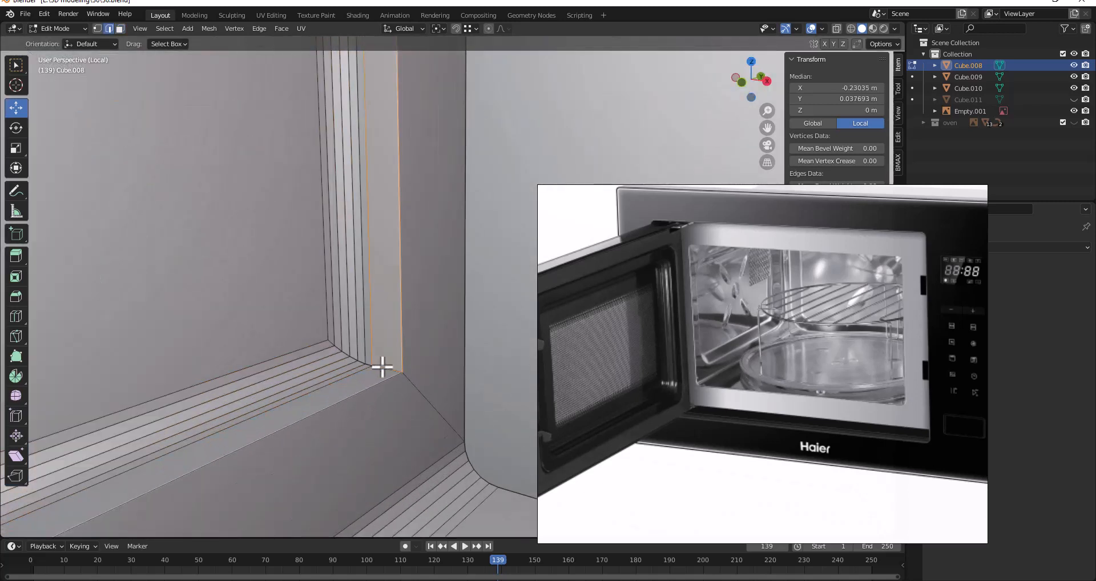
key("ctrl+z")
key("ctrl+z")
key("ctrl+z")
scroll(369, 367, "down", 4)
Round the short corner edges of both side-wall recesses with a multi-segment bevel
key("2")
left_click(362, 373)
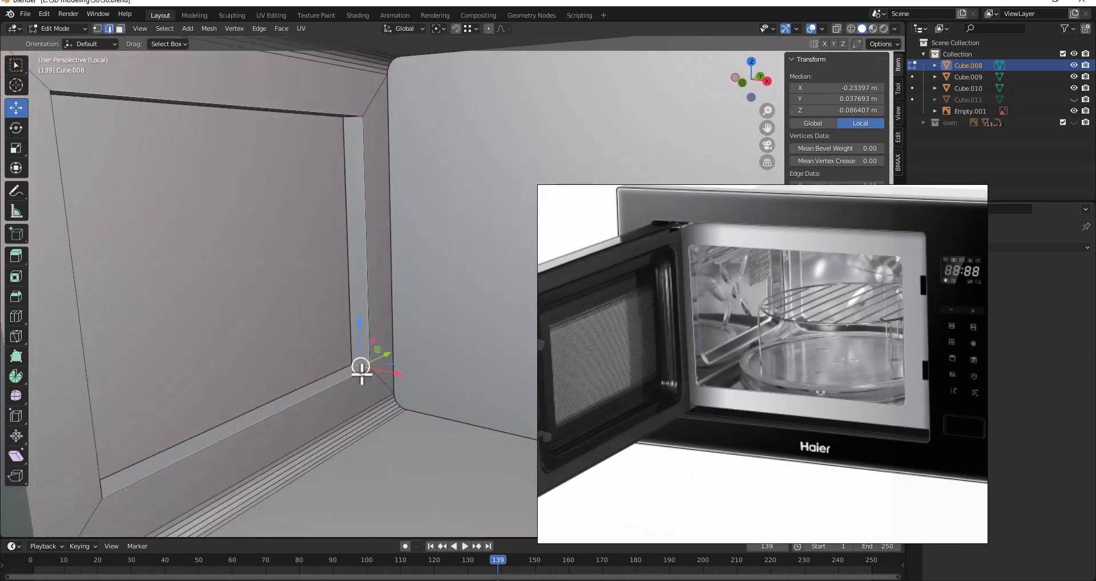
middle_click_drag(362, 366, 368, 274)
left_click(372, 156)
middle_click_drag(371, 156, 372, 297)
left_click(374, 395, "shift")
left_click(373, 394, "ctrl+alt")
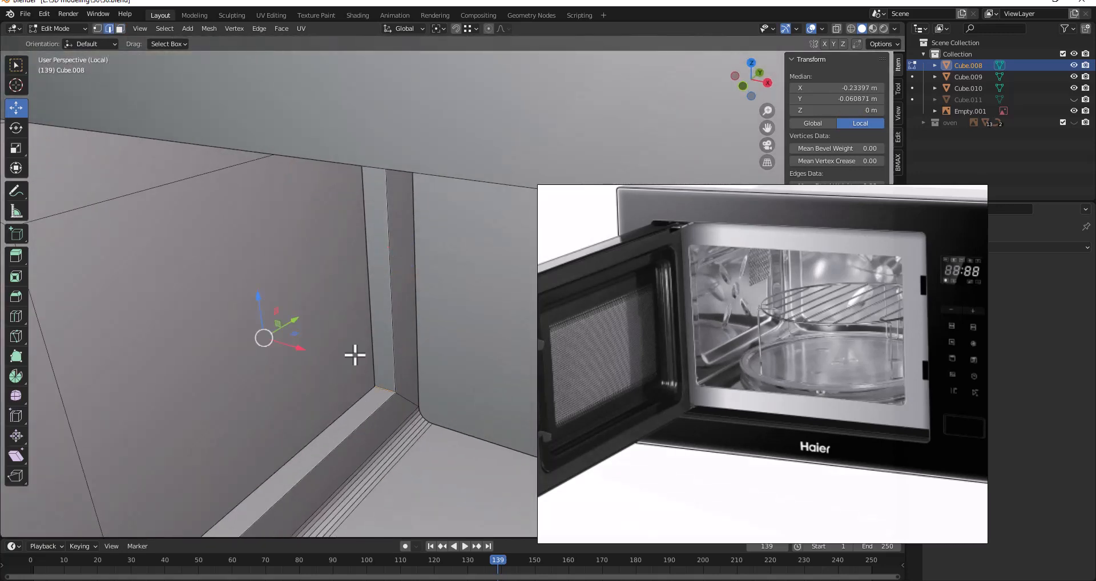
middle_click_drag(354, 354, 320, 296)
scroll(317, 350, "up", 5)
left_click(317, 350, "shift")
scroll(316, 350, "down", 5)
key("shift+z")
scroll(256, 204, "up", 4)
scroll(421, 318, "down", 4)
scroll(421, 318, "up", 4)
left_click(371, 237, "shift")
left_click(456, 255, "shift")
scroll(449, 273, "down", 4)
scroll(410, 239, "up", 3)
left_click(457, 237, "shift")
scroll(320, 296, "up", 3)
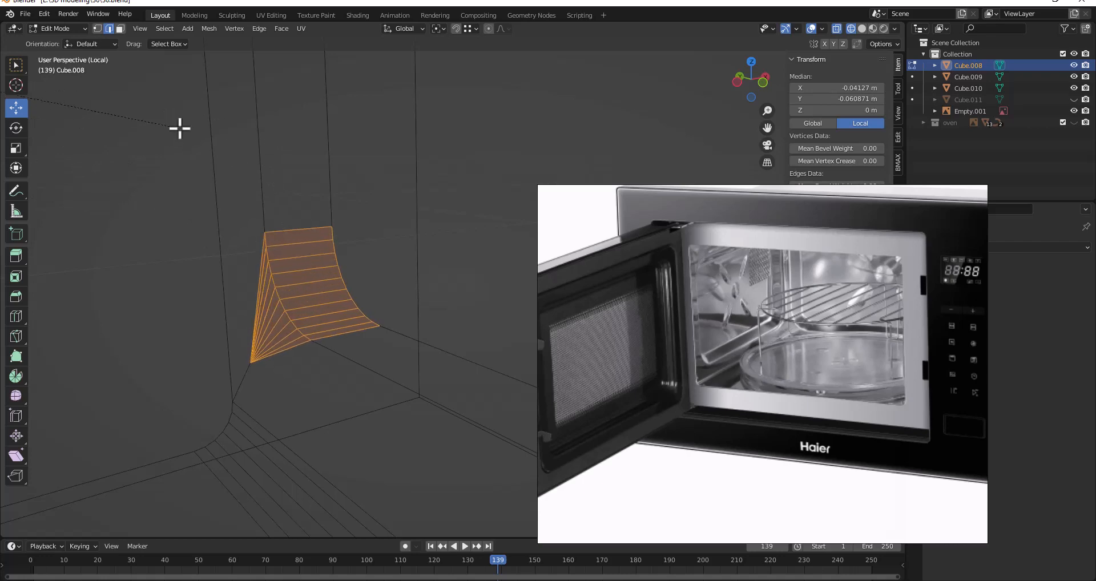
left_click(299, 244)
key("Tab")
scroll(299, 251, "down", 5)
key("shift+z")
mouse_move(297, 299)
middle_mouse_down()
mouse_move(352, 350)
mouse_move(236, 345)
middle_mouse_up()
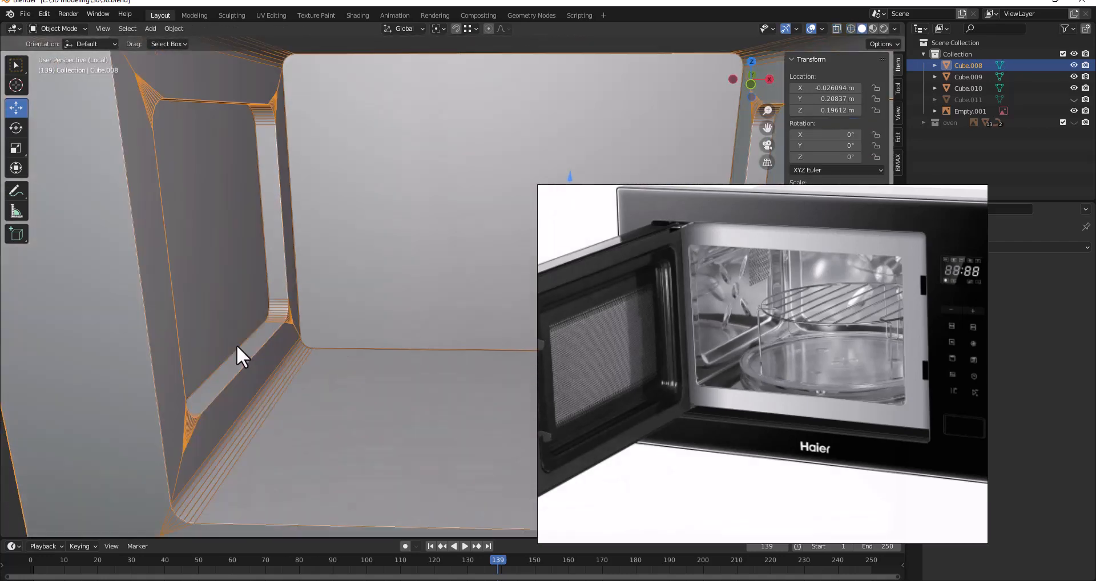
Scale the floor faces of both side-wall recesses together to 0.960 along X
key("Tab")
left_click(203, 239)
key("3")
left_click(203, 239)
middle_click_drag(204, 240, 281, 298)
left_click(458, 204, "shift")
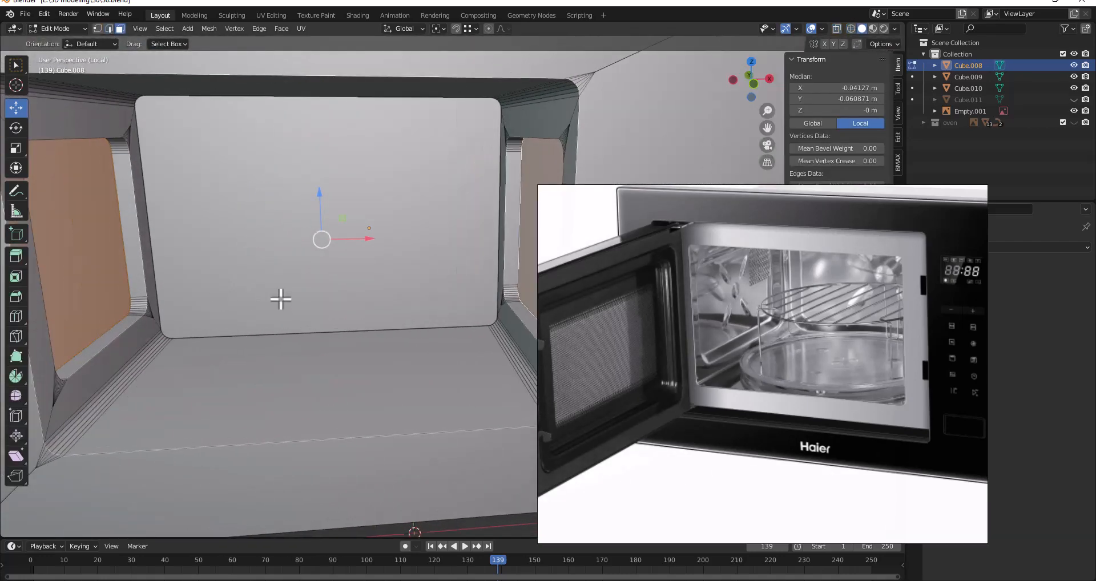
left_click(325, 289)
Bevel the border edges around the floor faces of both side-wall recesses with several segments
scroll(105, 337, "up", 2)
scroll(109, 339, "down", 1)
key("ctrl+b")
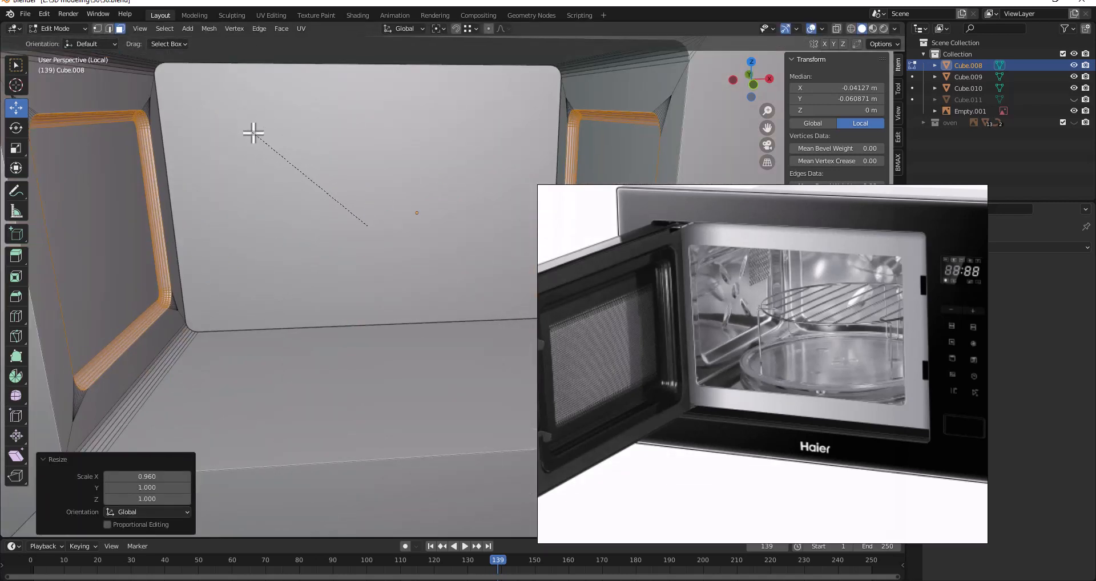
left_click(242, 201)
scroll(240, 210, "down", 3)
key("Tab")
middle_click_drag(239, 210, 313, 220)
key("shift+z")
key("shift+z")
key("Tab")
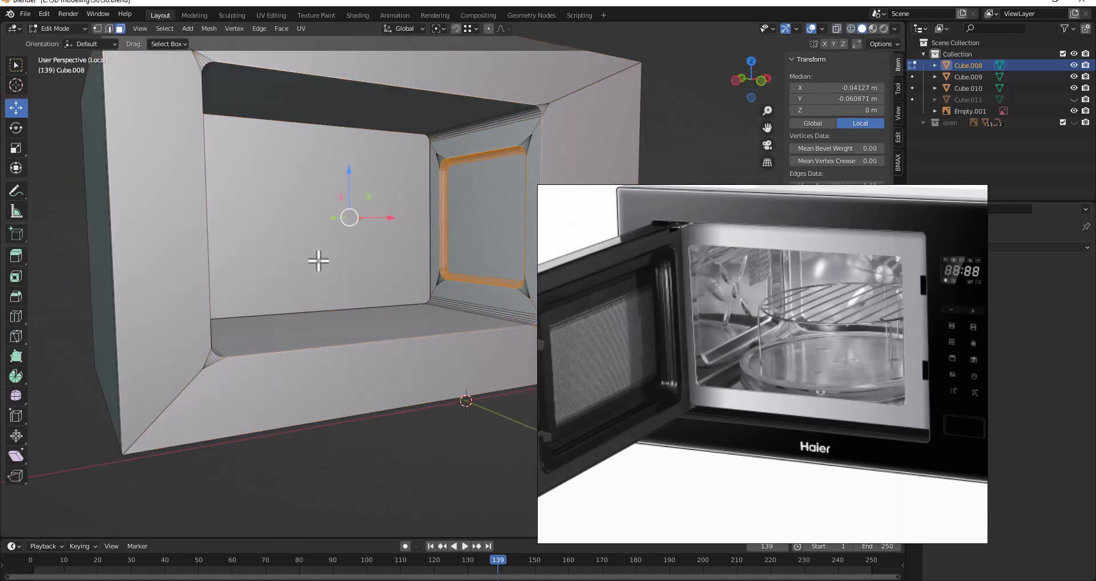
Shade the body smooth and enable Auto Smooth at 30°
key("Tab")
middle_click_drag(318, 261, 340, 286)
scroll(412, 254, "up", 5)
right_click(419, 250)
left_click(419, 250)
scroll(400, 260, "down", 7)
middle_click_drag(405, 266, 354, 246)
right_click_drag(657, 286, 340, 530)
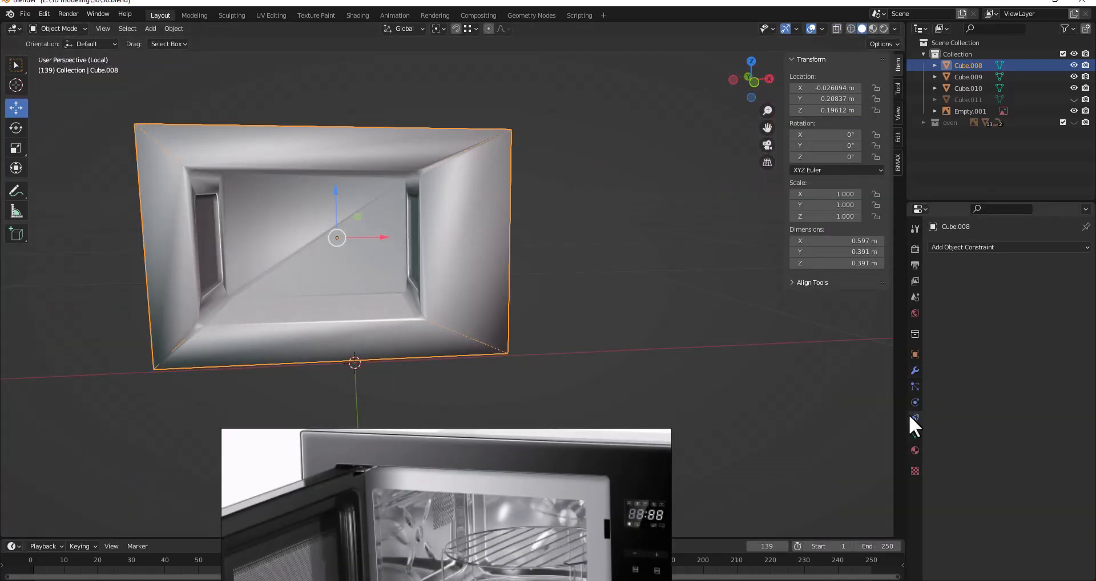
left_click(914, 434)
left_click(995, 484)
Inset the cavity's rounded back face by about 0.01 m
scroll(415, 248, "up", 4)
mouse_move(382, 257)
middle_mouse_down()
mouse_move(414, 248)
mouse_move(360, 262)
middle_mouse_up()
mouse_move(274, 282)
middle_mouse_down("shift")
mouse_move(476, 262)
mouse_move(385, 264)
mouse_move(373, 309)
middle_mouse_up("shift")
key("Tab")
scroll(377, 257, "down", 2)
left_click(370, 247)
key("i")
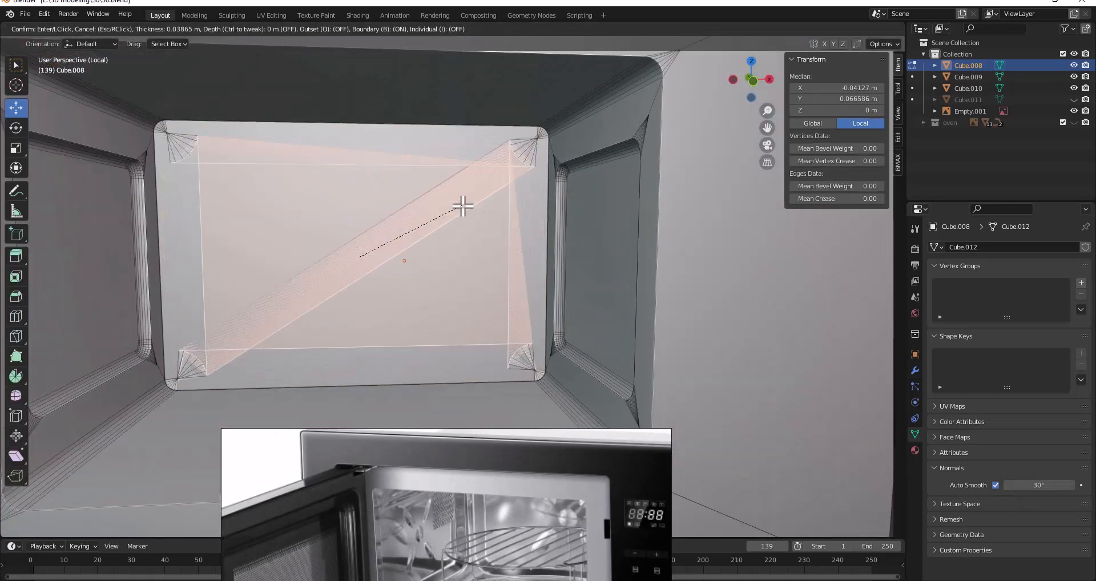
left_click(463, 206)
scroll(534, 141, "up", 5)
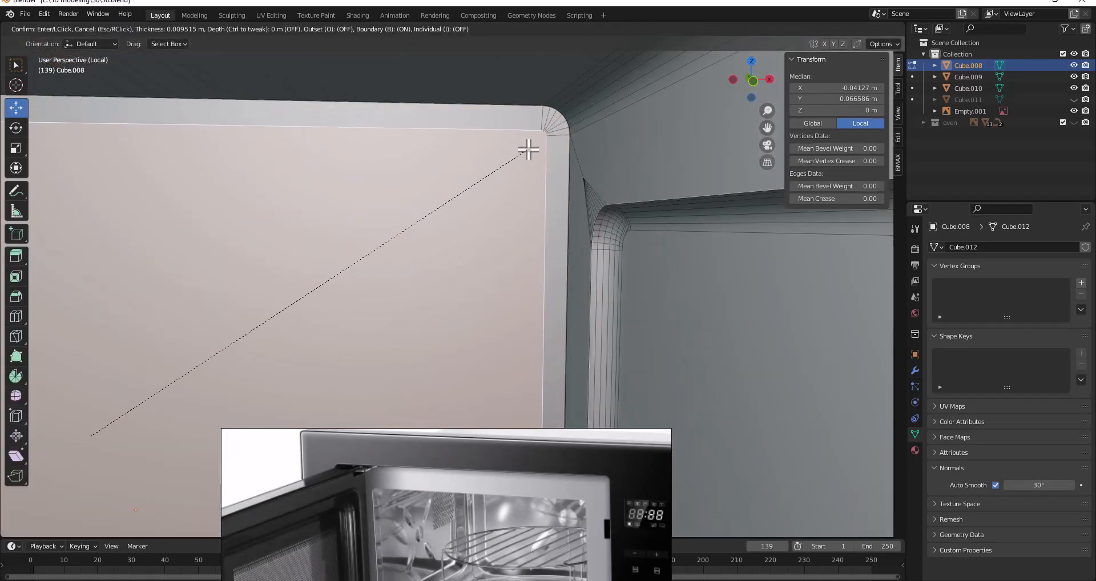
left_click(512, 161)
key("Tab")
key("Tab")
key("KP_Divide")
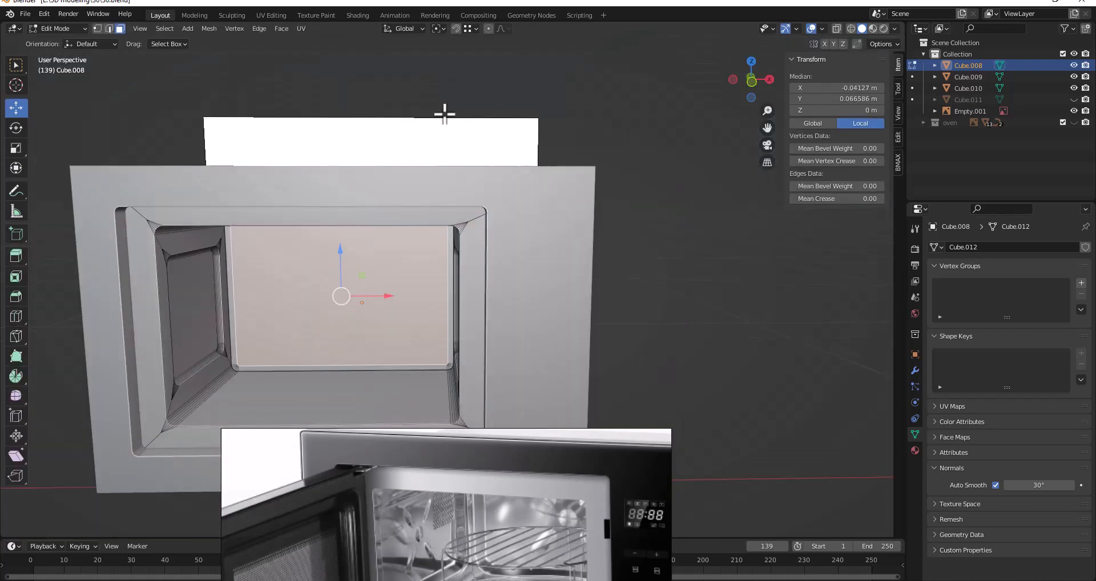
Merge the clustered vertices at each upper corner of the back-face inset using Collapse
scroll(268, 261, "up", 3)
middle_click_drag(261, 270, 270, 262)
scroll(257, 245, "up", 2)
key("shift+z")
key("1")
key("KP_Divide")
key("KP_1")
scroll(294, 230, "up", 9)
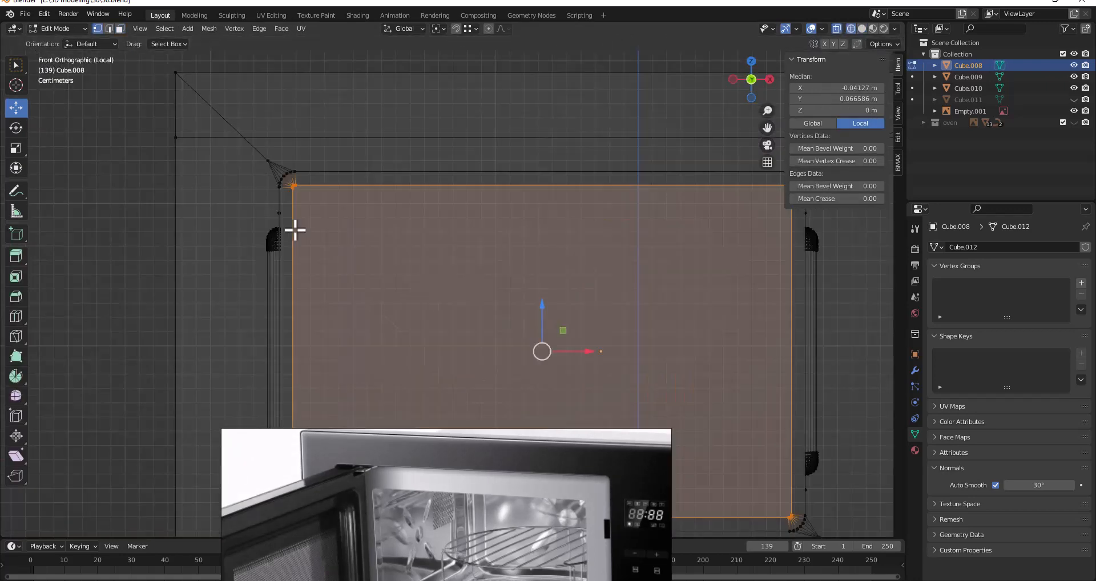
left_click_drag(306, 202, 372, 263)
key("m")
left_click(311, 236)
scroll(360, 253, "down", 2)
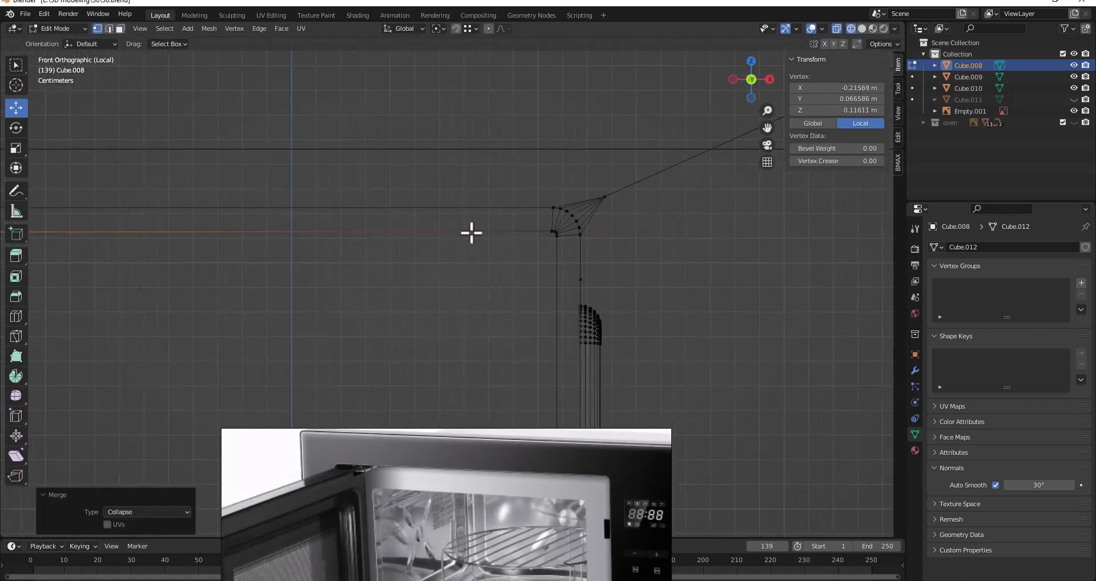
scroll(437, 264, "down", 11)
Merge the clustered vertices at each lower corner of the back-face inset using Collapse
middle_click_drag(438, 264, 468, 108, "shift")
right_click_drag(339, 504, 837, 506)
scroll(487, 242, "up", 13)
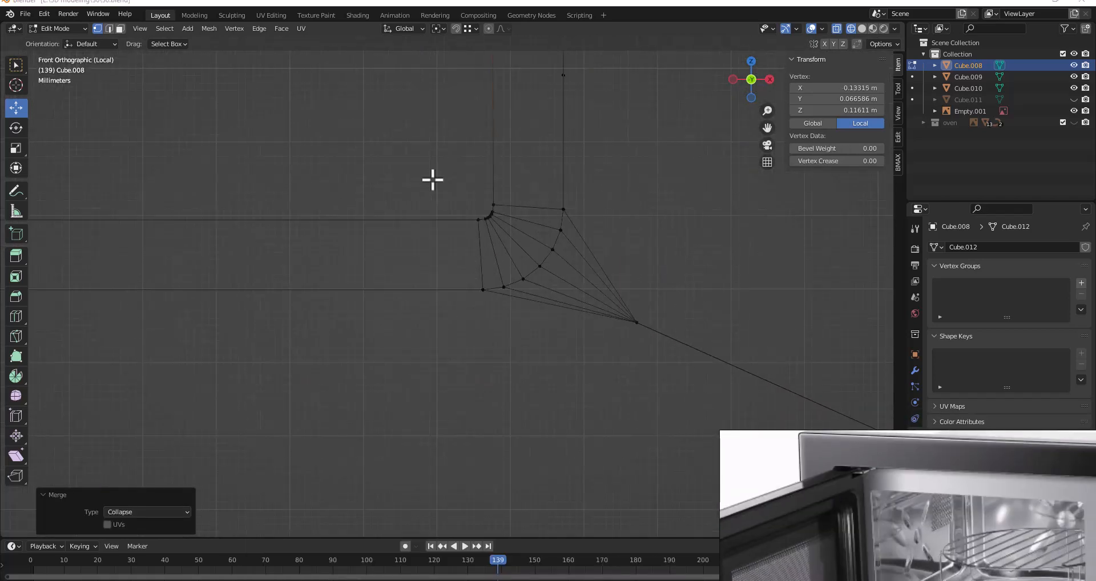
left_click(519, 246)
scroll(519, 246, "down", 7)
middle_click_drag(172, 279, 622, 297, "shift")
scroll(457, 268, "up", 5)
left_click_drag(532, 229, 481, 280)
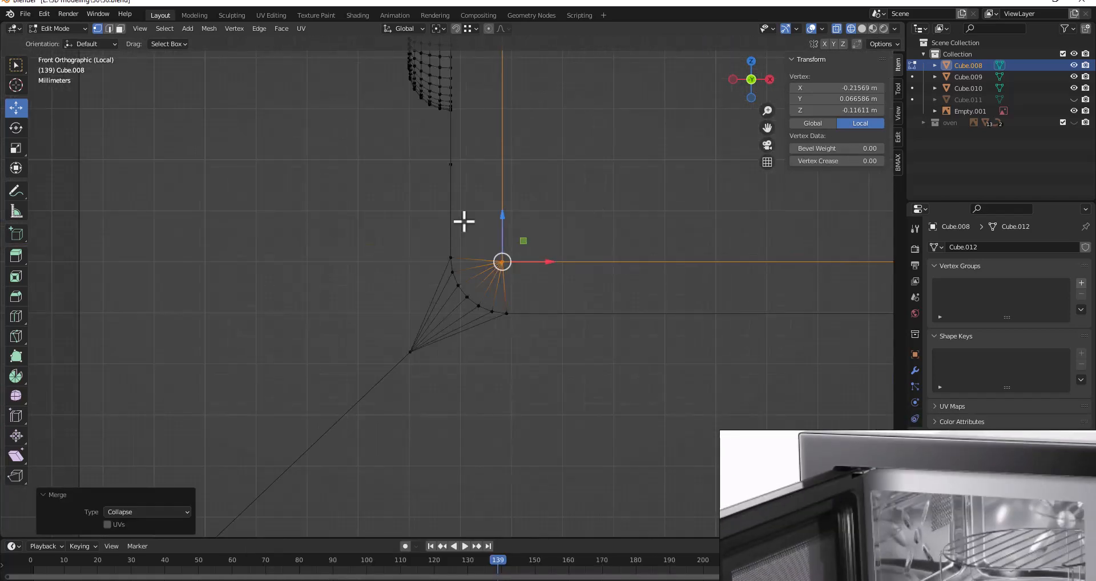
scroll(464, 221, "down", 5)
middle_click_drag(465, 221, 371, 319)
scroll(479, 284, "down", 5)
scroll(406, 215, "up", 3)
key("Tab")
key("shift+z")
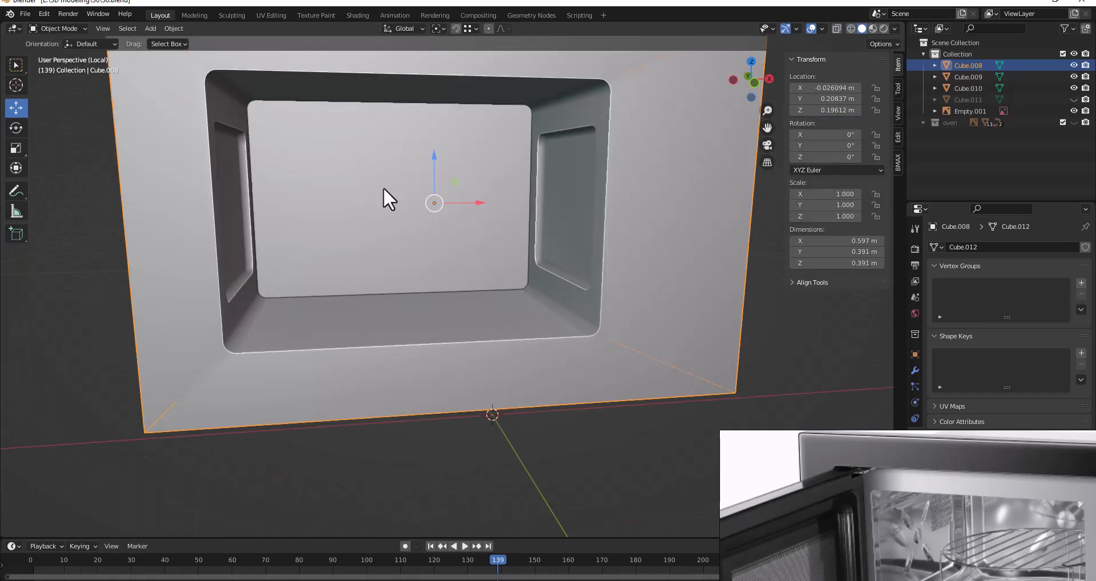
Inset the cavity's back face again by 0.006364 m
key("Tab")
left_click(415, 165)
scroll(402, 164, "up", 2)
key("i")
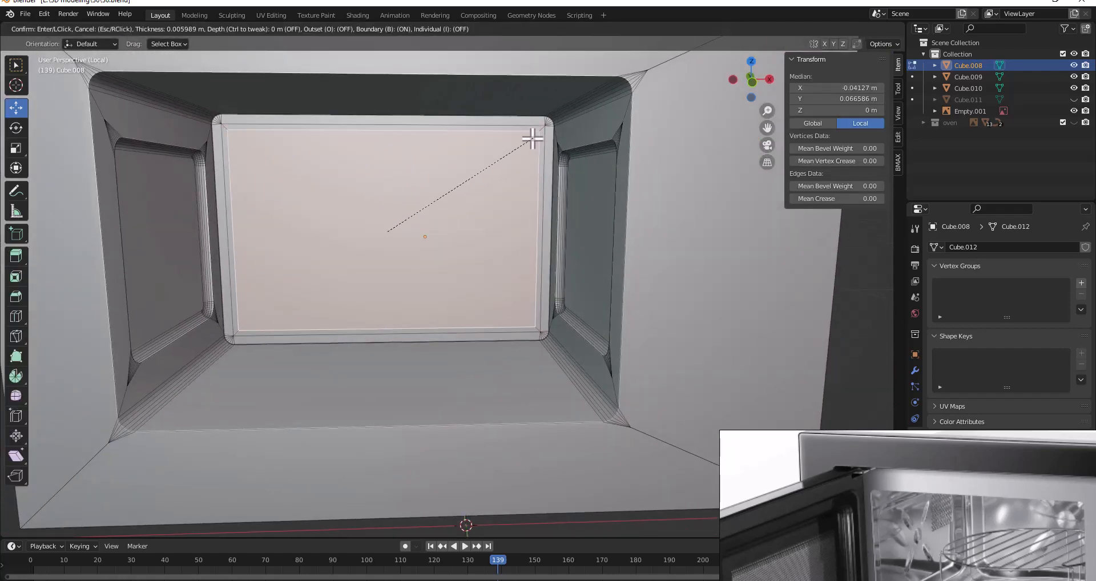
left_click(530, 137)
middle_click_drag(363, 178, 411, 191)
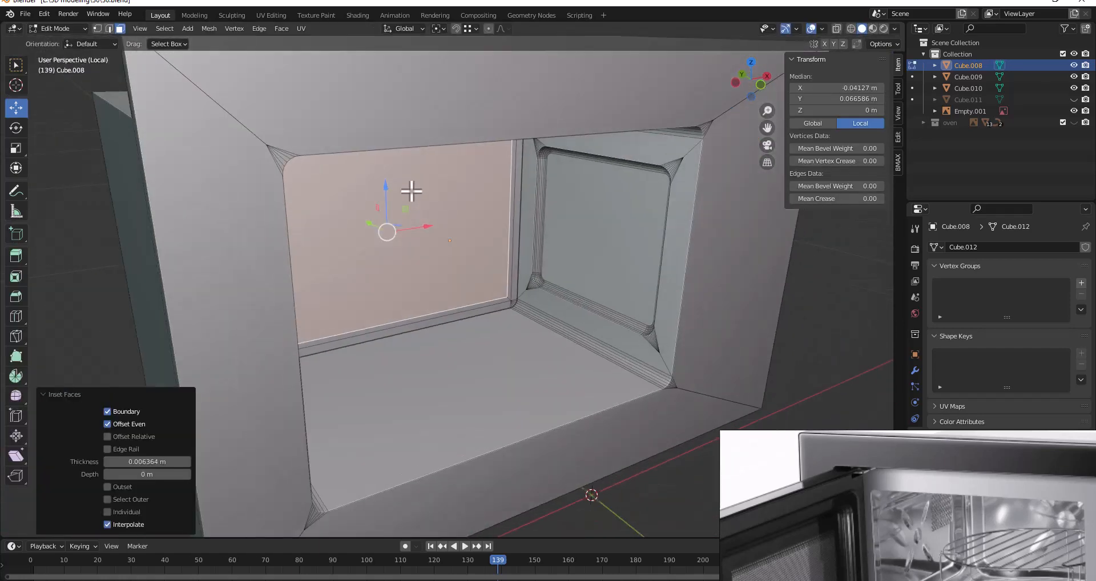
scroll(408, 194, "up", 4)
key("e")
left_click(382, 232)
middle_click_drag(377, 230, 235, 296)
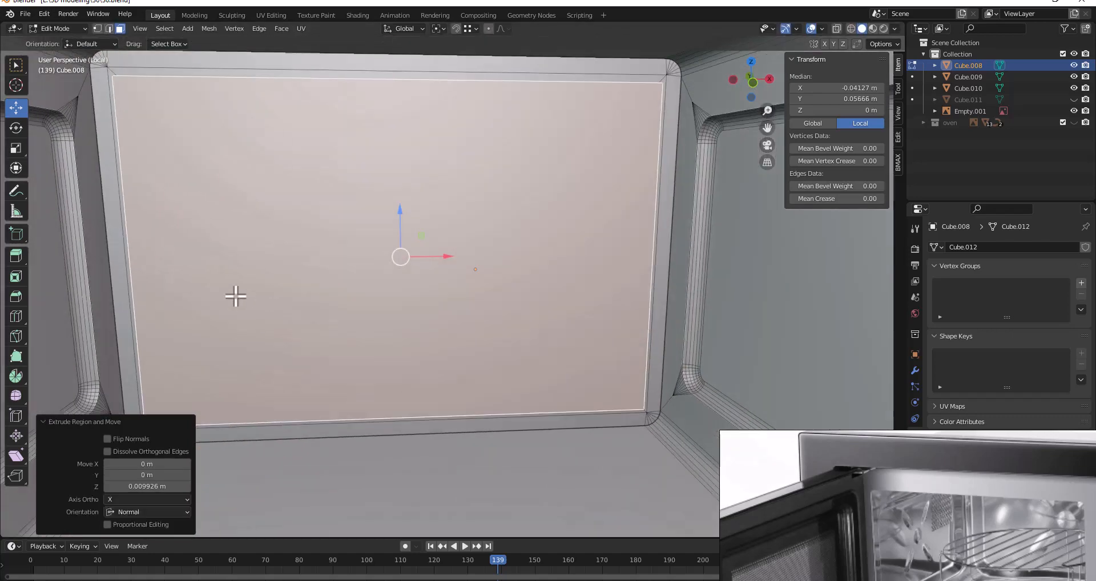
key("slash")
scroll(272, 250, "down", 3)
Extrude the inset back face about 0.013 m backward along Y to form a recess
middle_click_drag(271, 249, 237, 219)
key("alt+z")
key("slash")
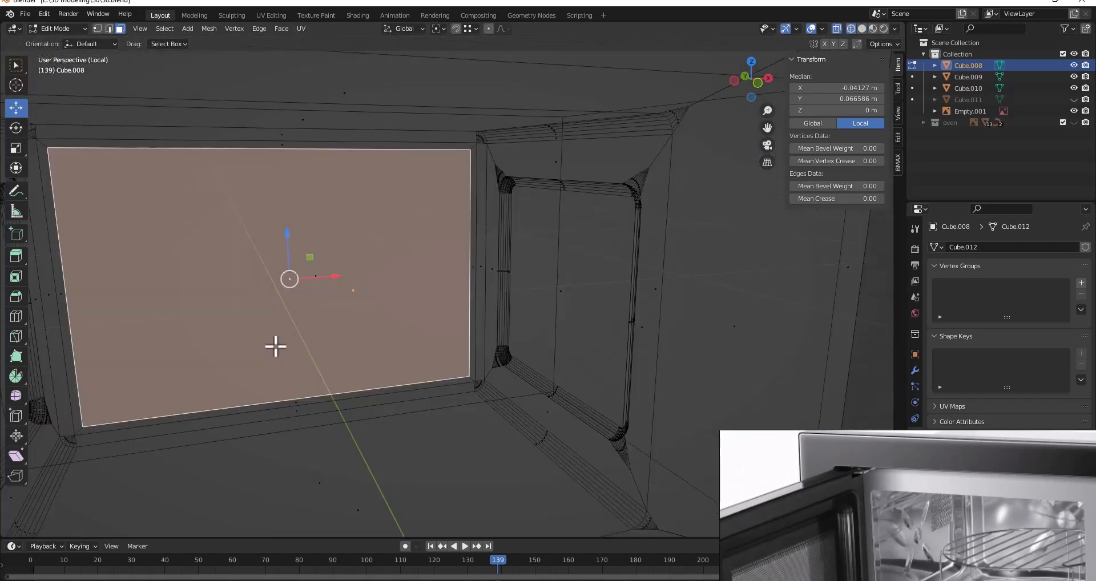
middle_click_drag(274, 347, 261, 298)
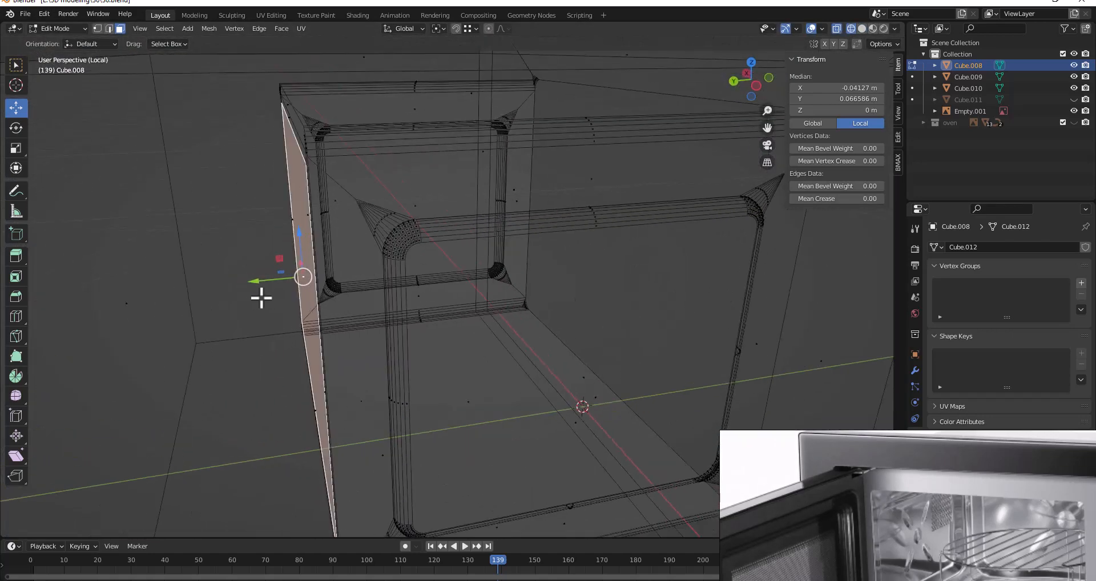
left_click(287, 163)
Round the four depth-wise corner edges of the back-wall recess with a multi-segment bevel
middle_click_drag(286, 163, 348, 215)
left_click(294, 96, "shift")
left_click(303, 154, "ctrl+alt")
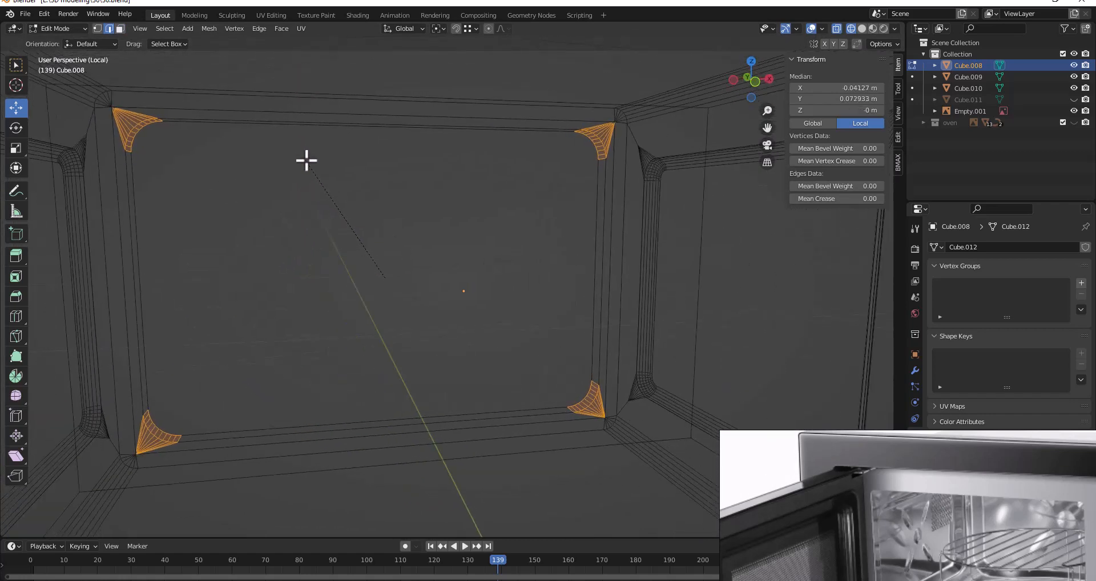
left_click(305, 161)
Bevel the edge loop around the rear face of the back-wall recess with several segments
middle_click_drag(306, 162, 269, 143)
scroll(246, 133, "up", 3)
left_click(244, 134, "alt")
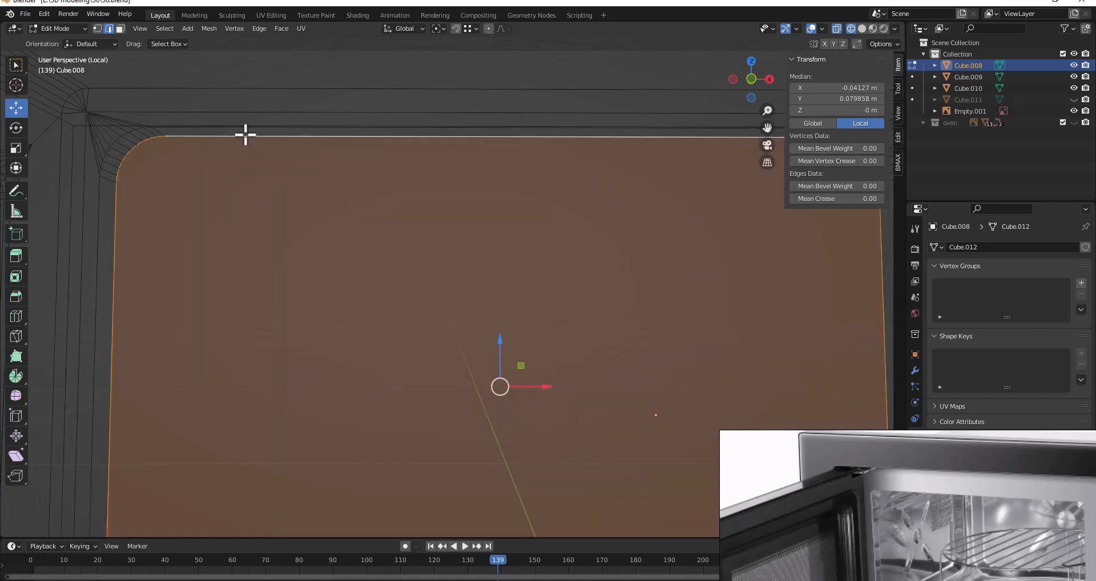
key("ctrl+b")
left_click(230, 139)
scroll(257, 177, "down", 4)
key("Tab")
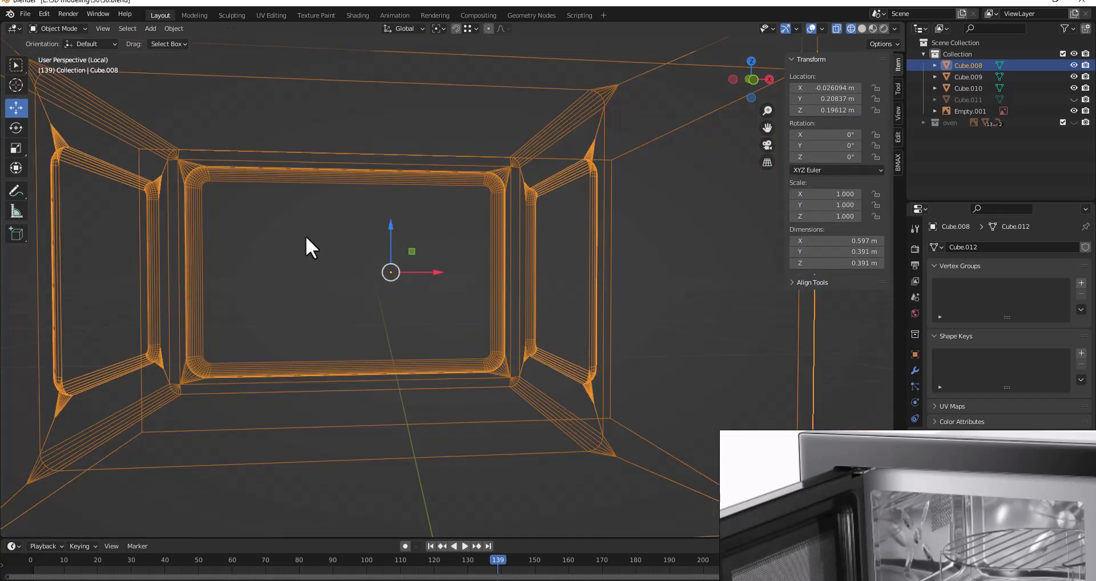
Return the viewport to solid shading and leave the isolated view of the oven body to show the whole model
key("shift+z")
scroll(306, 240, "down", 5)
middle_click_drag(309, 243, 297, 259)
scroll(288, 286, "up", 6)
scroll(285, 293, "down", 6)
middle_click_drag(284, 293, 287, 322)
scroll(337, 303, "down", 2)
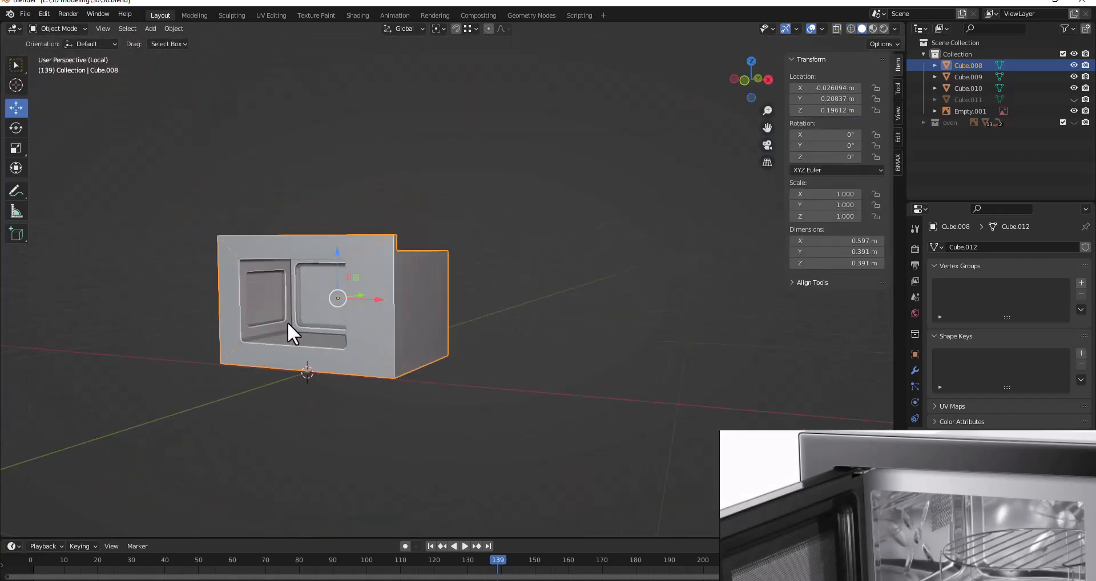
key("KP_Divide")
middle_click_drag(424, 346, 420, 317)
middle_click_drag(497, 340, 440, 325)
scroll(630, 459, "up", 3)
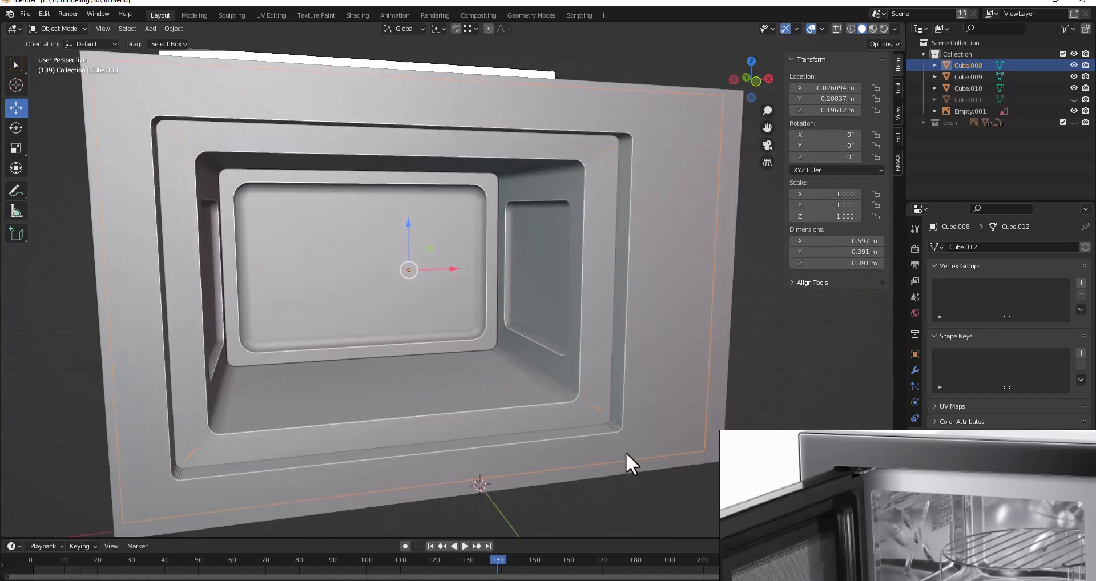
left_click(560, 459)
key("Tab")
scroll(591, 442, "up", 3)
key("Tab")
scroll(555, 413, "down", 5)
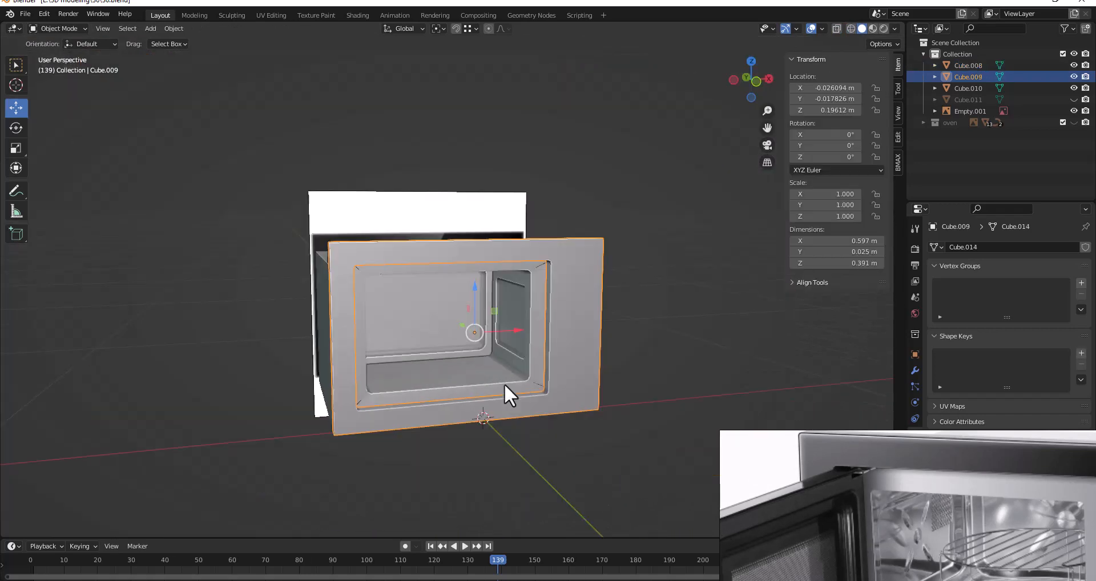
middle_click_drag(505, 383, 486, 337)
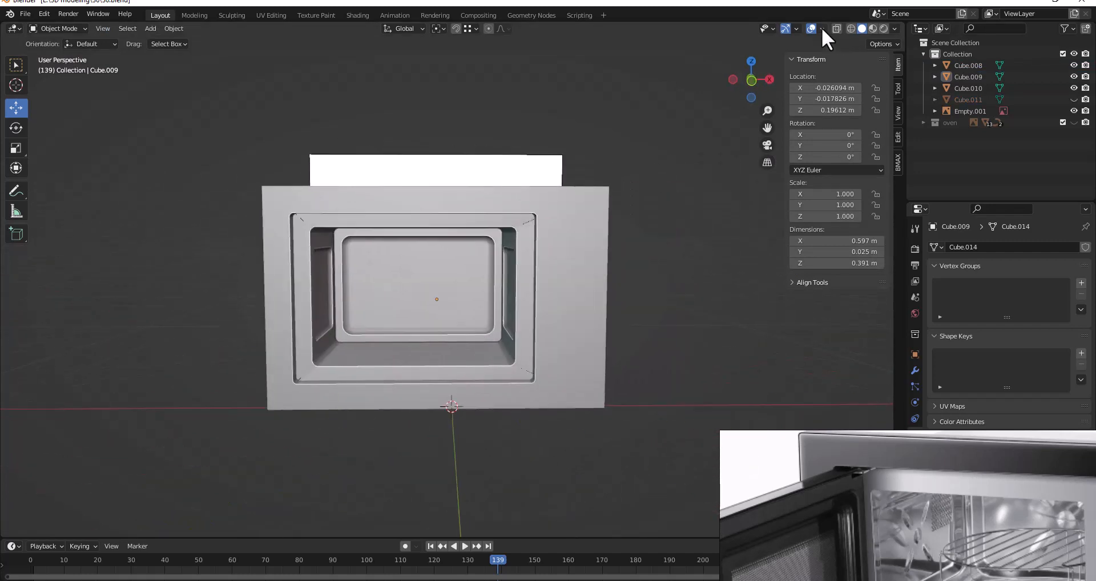
Turn on the Face Orientation overlay and unhide the hidden panel in the frame opening
left_click(821, 28)
left_click(763, 237)
key("alt+h")
middle_click_drag(492, 292, 506, 311)
Flip the normals of the inward-facing panel face in the frame opening so it faces outward
key("Tab")
middle_click_drag(406, 307, 388, 303)
left_click(419, 282)
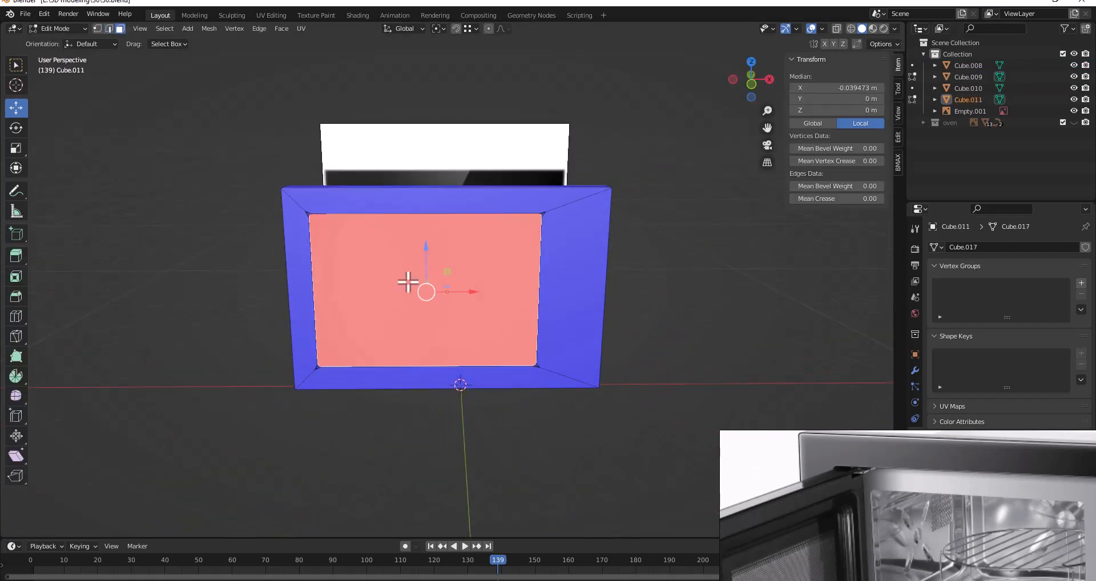
key("alt+n")
left_click(409, 284)
key("Tab")
Move the panel in the frame opening back along Y by about 0.005 m
middle_click_drag(451, 314, 472, 333)
scroll(472, 333, "up", 5)
middle_click_drag(420, 291, 482, 301)
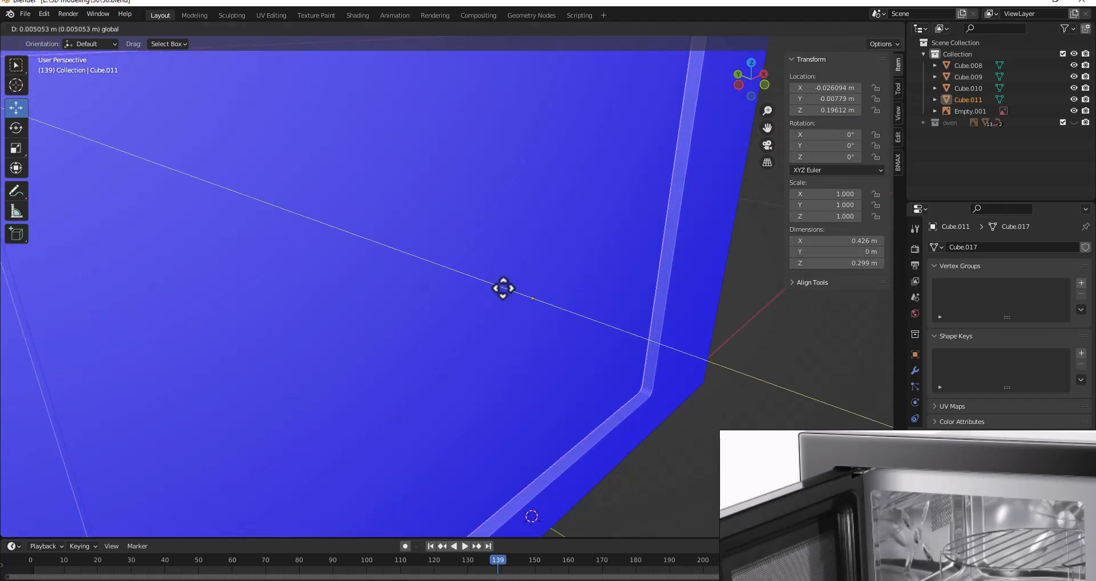
left_click_drag(503, 288, 511, 291)
Turn off the Face Orientation overlay and hide the panel to expose the cooking cavity
left_click(822, 29)
left_click(780, 236)
scroll(502, 266, "down", 6)
mouse_move(456, 268)
middle_mouse_down()
mouse_move(368, 279)
mouse_move(461, 228)
mouse_move(522, 176)
middle_mouse_up()
key("h")
scroll(368, 279, "down", 2)
scroll(522, 176, "up", 5)
scroll(520, 181, "down", 3)
Shade the front frame smooth and enable Auto Smooth at 30° in its normals settings
left_click(588, 145)
right_click(589, 145)
left_click(597, 150)
middle_click_drag(596, 151, 605, 177)
right_click_drag(914, 491, 673, 580)
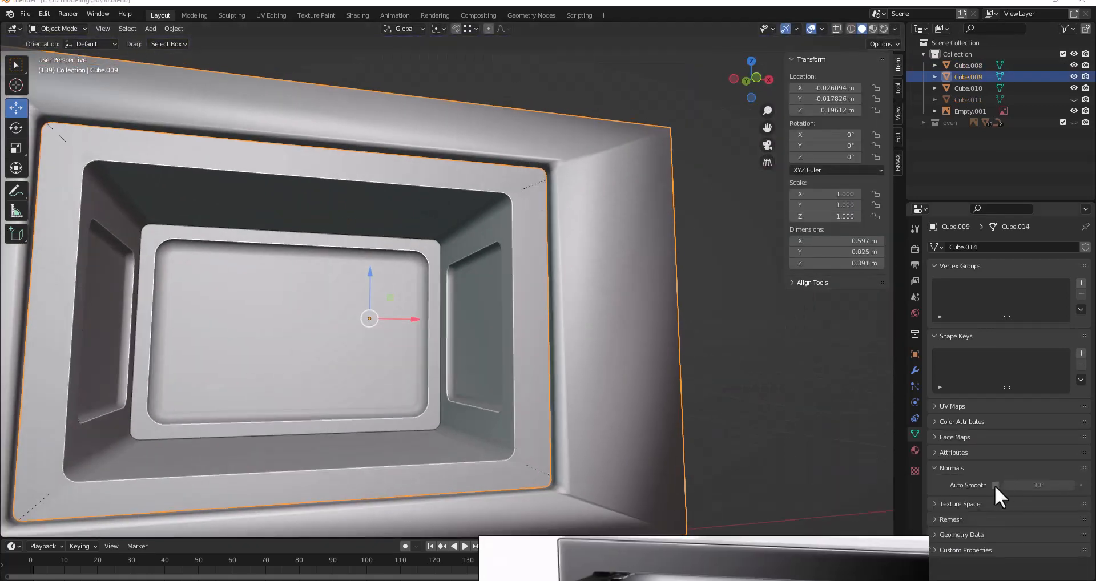
left_click(996, 485)
Apply smooth shading to the oven body containing the cooking cavity
middle_click_drag(498, 163, 515, 170)
left_click(515, 170)
right_click(390, 159)
left_click(389, 159)
scroll(461, 211, "down", 4)
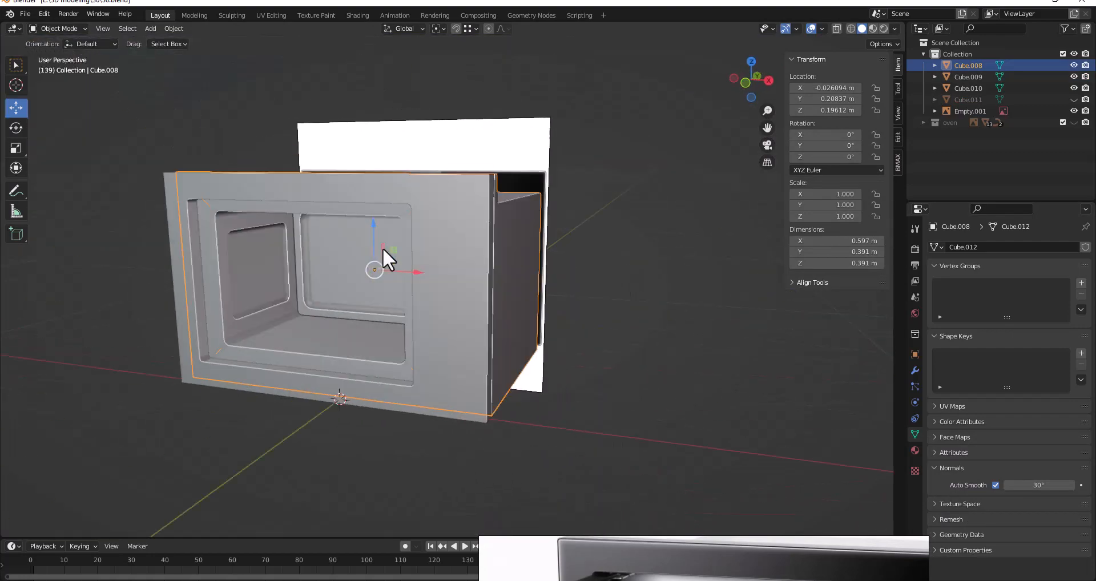